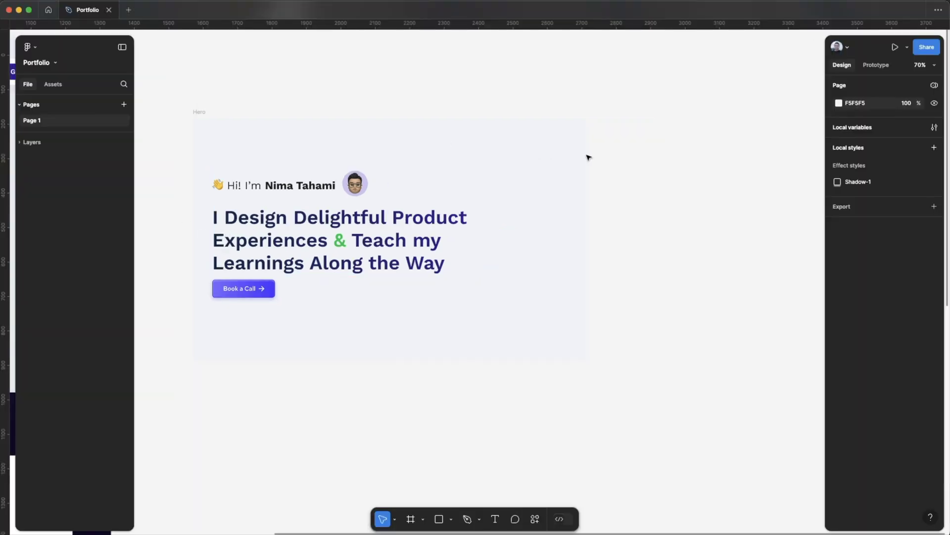
Step: Darken the page background to 313131, then undo it back to F5F5F5
click(839, 103)
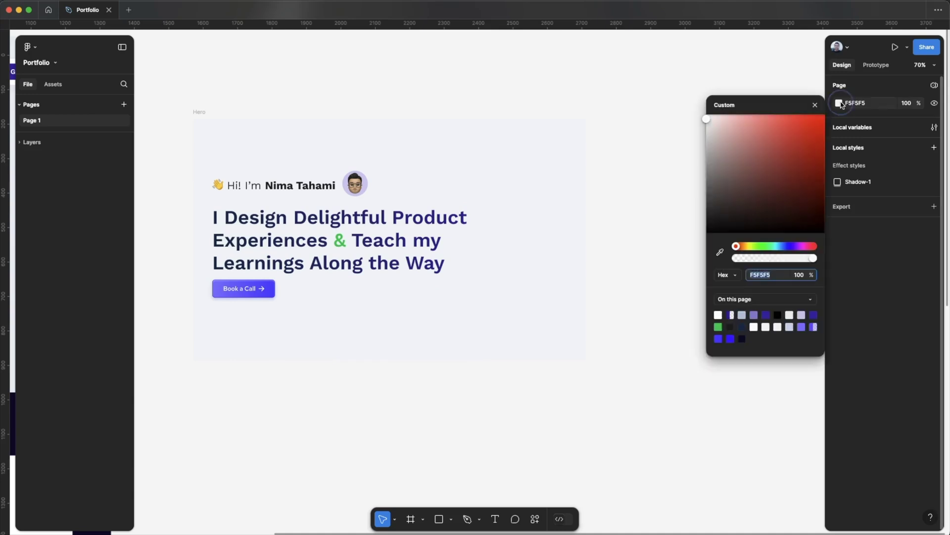
drag(716, 174, 667, 215)
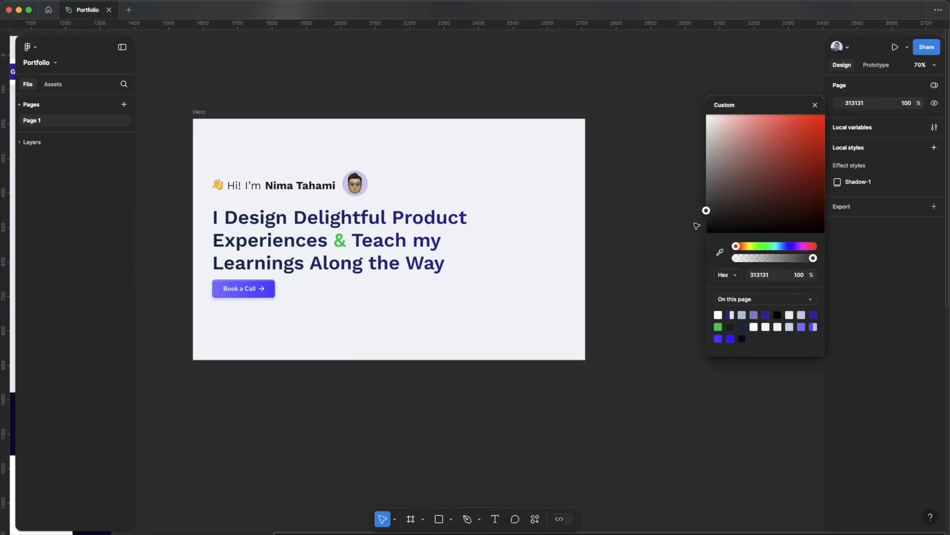
click(624, 210)
scroll(346, 198, left, 2)
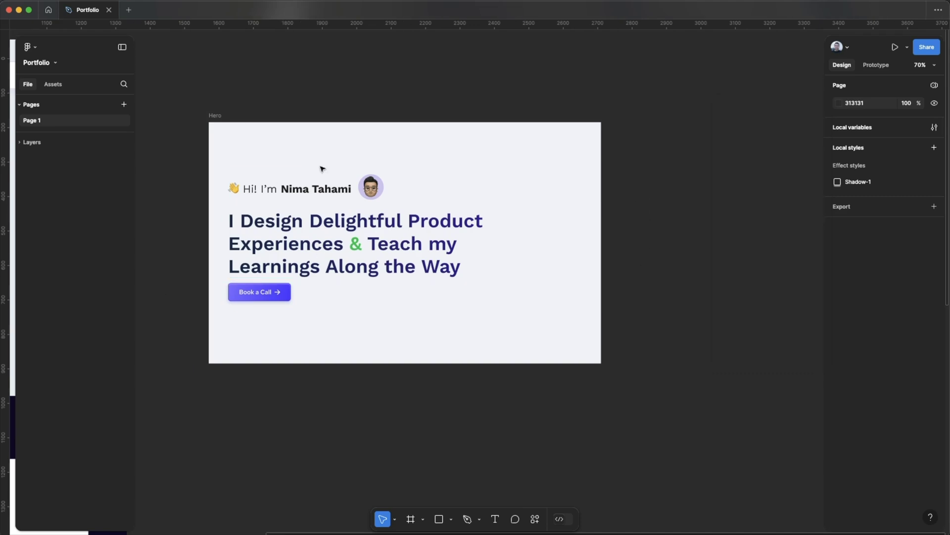
key(ctrl+z)
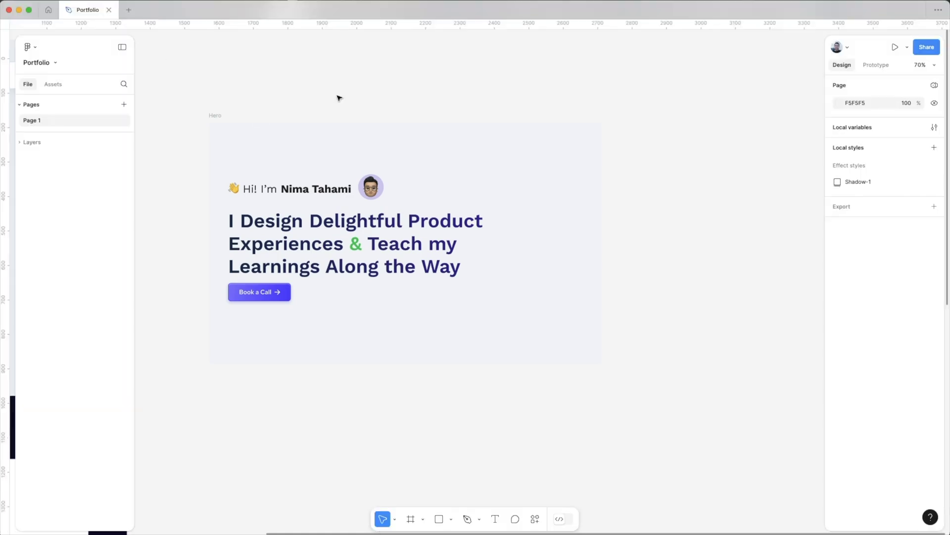
scroll(340, 95, right, 2)
scroll(339, 96, down, 1)
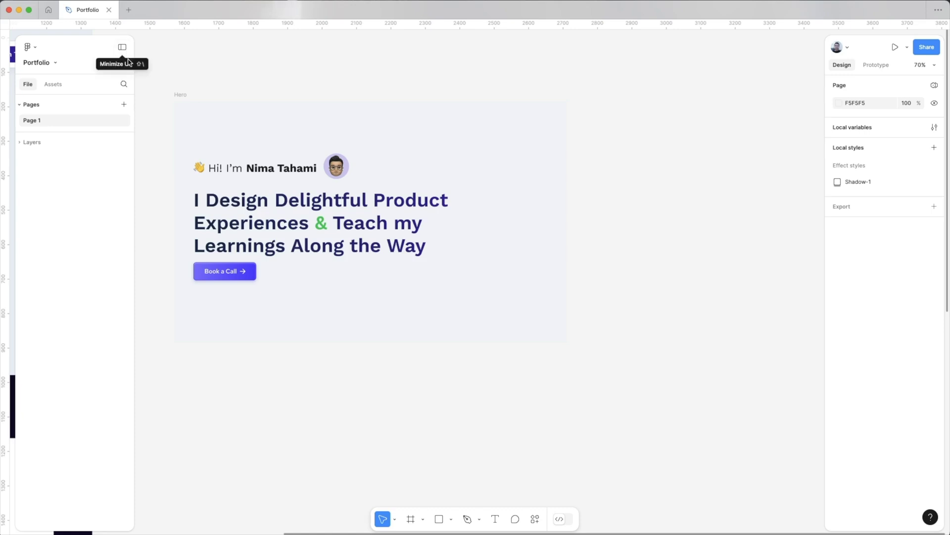
mouse_move(133, 65)
mouse_down()
mouse_move(168, 67)
mouse_move(124, 78)
mouse_up()
mouse_move(825, 174)
mouse_down()
mouse_move(791, 172)
mouse_move(841, 179)
mouse_up()
click(122, 47)
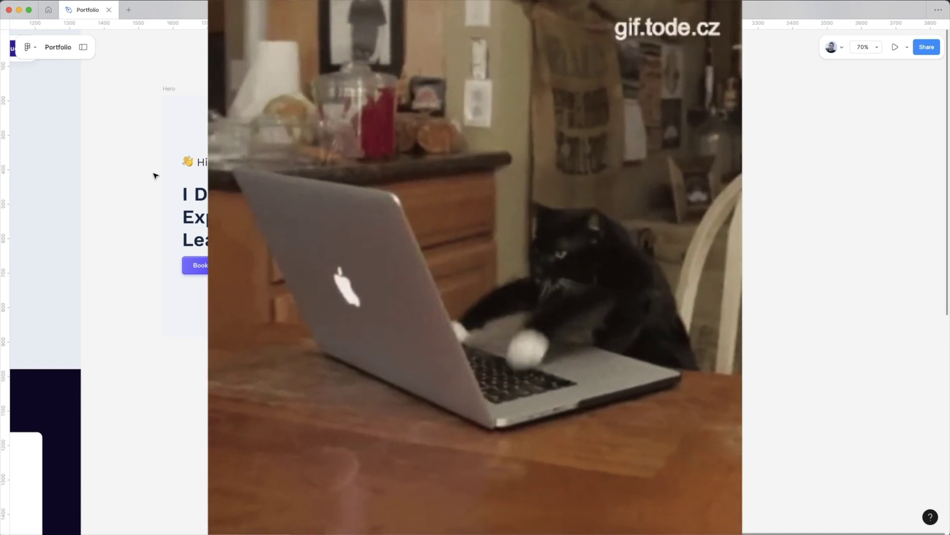
scroll(156, 176, right, 3)
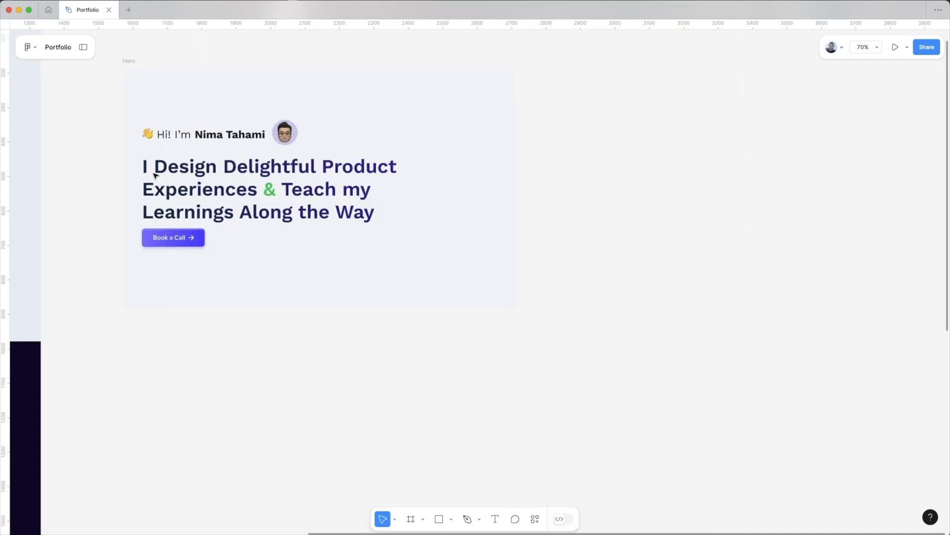
scroll(155, 175, left, 2)
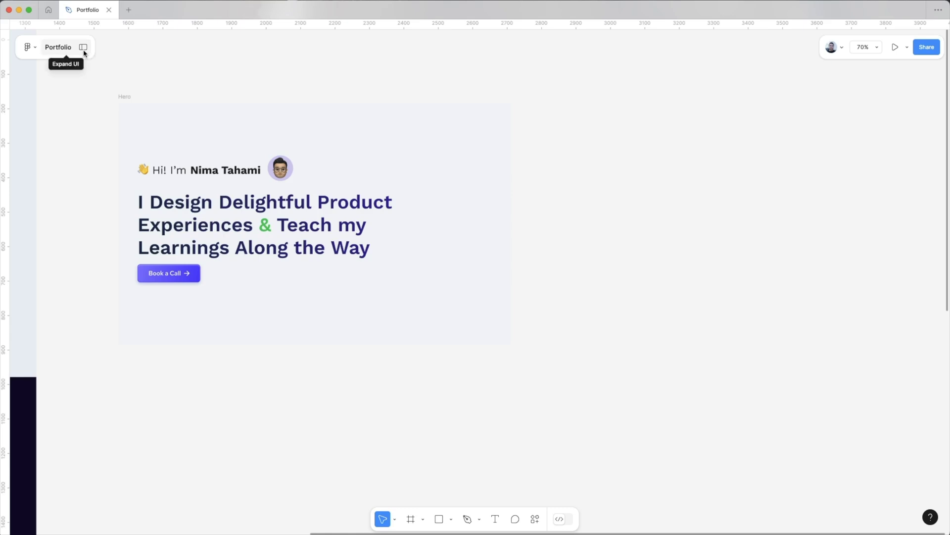
click(84, 51)
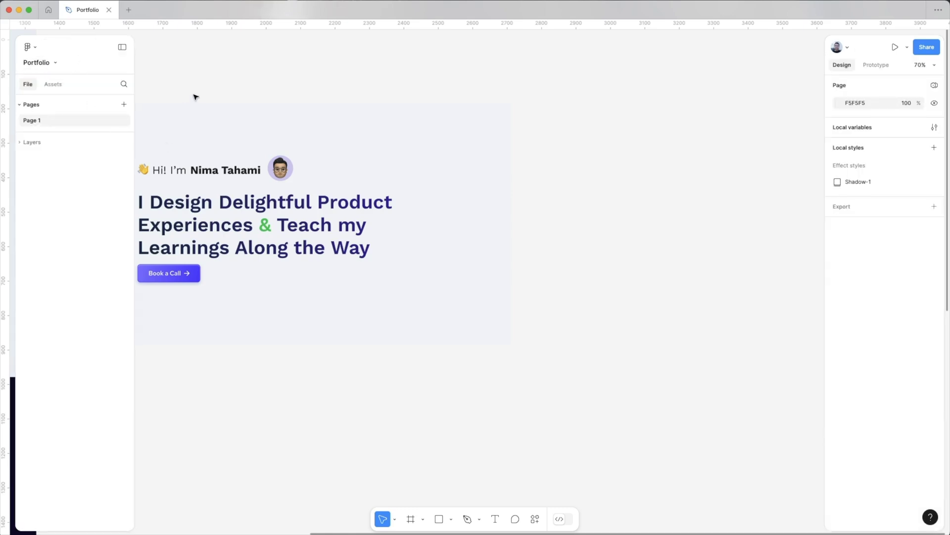
scroll(196, 95, left, 3)
Step: Add the iOS 18 and iPadOS 18 UI kit library from Assets and browse its components
click(212, 168)
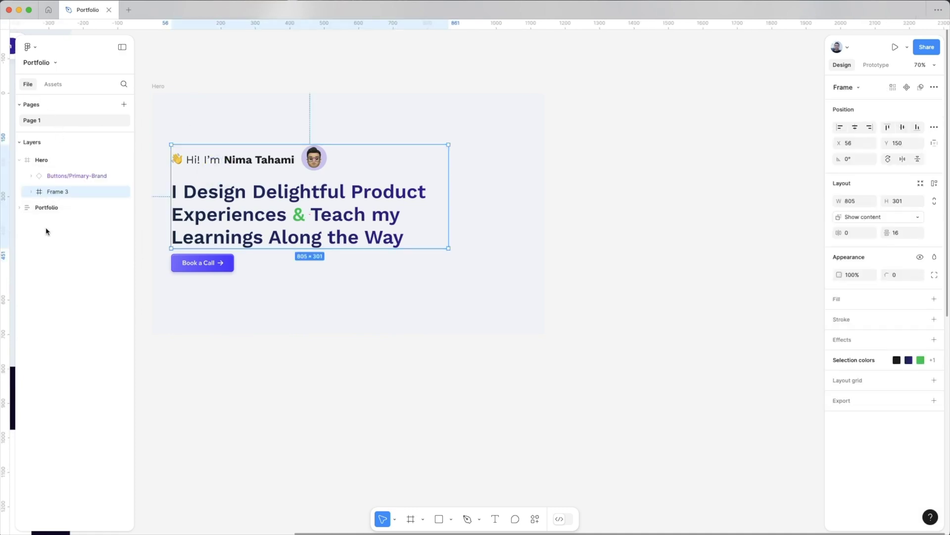
click(53, 84)
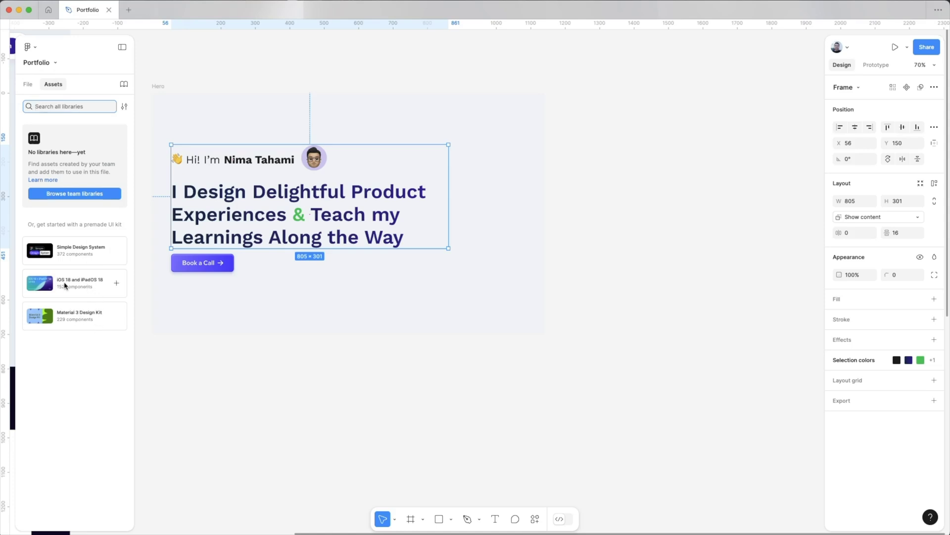
click(116, 284)
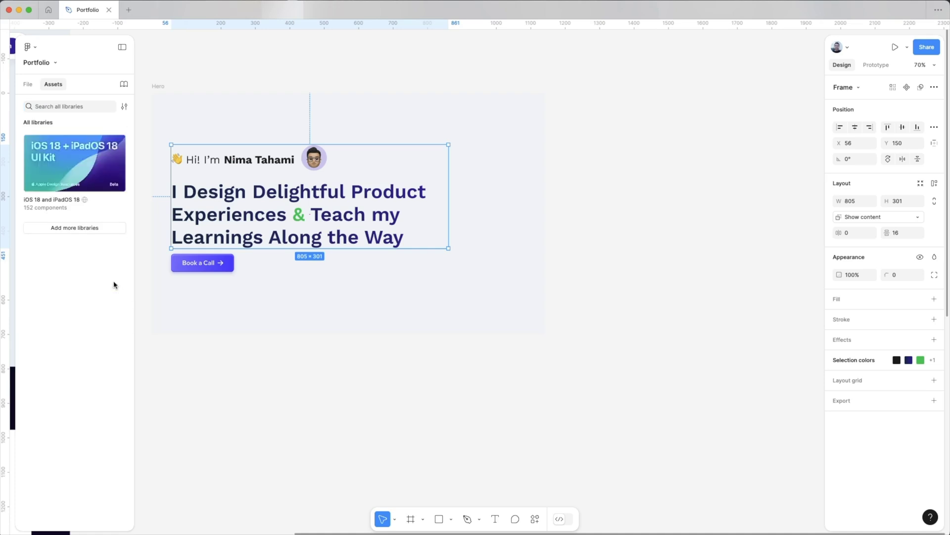
click(105, 206)
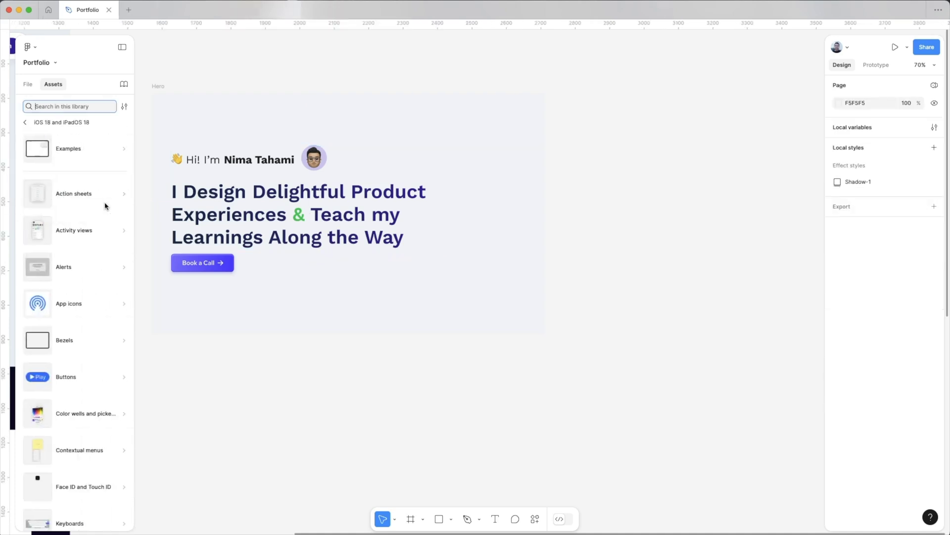
Step: Place an Alert component beside the Hero frame, accept the license, then delete it
scroll(91, 245, down, 1)
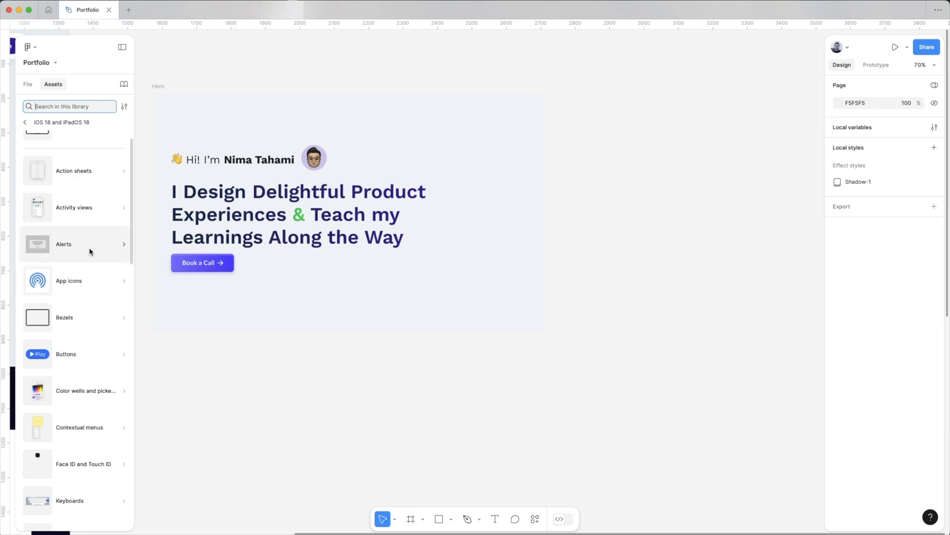
click(90, 244)
drag(57, 164, 576, 195)
click(603, 386)
click(566, 186)
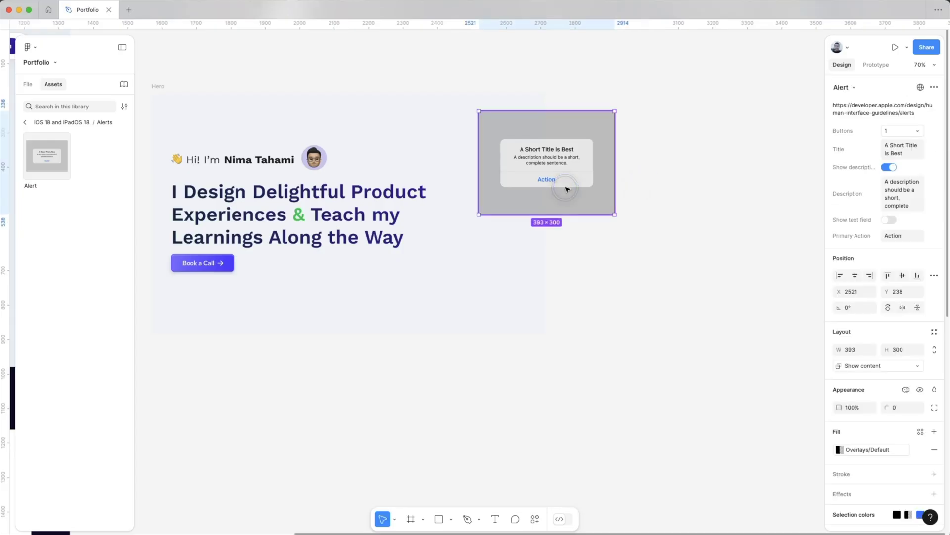
key(Delete)
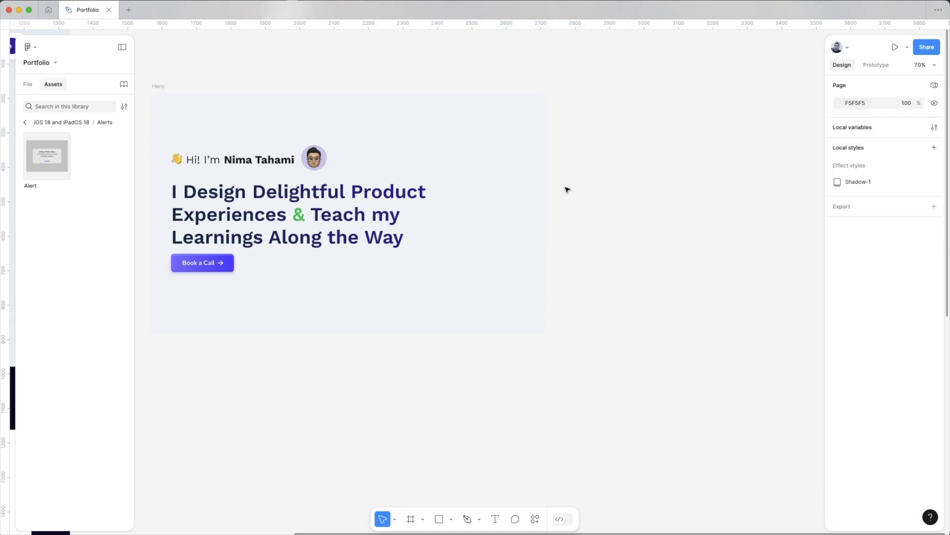
Step: Navigate back from the library to the layers view and bring up the file menu
click(26, 127)
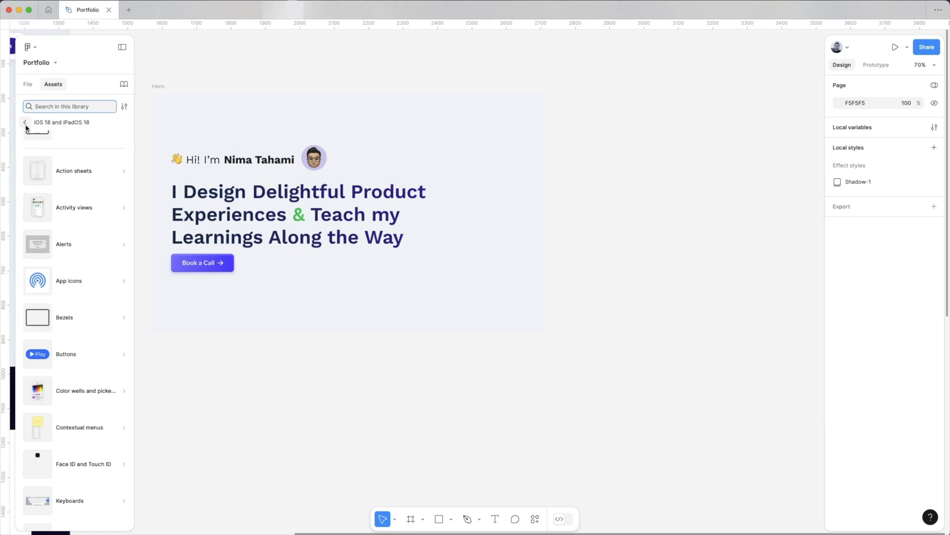
click(26, 127)
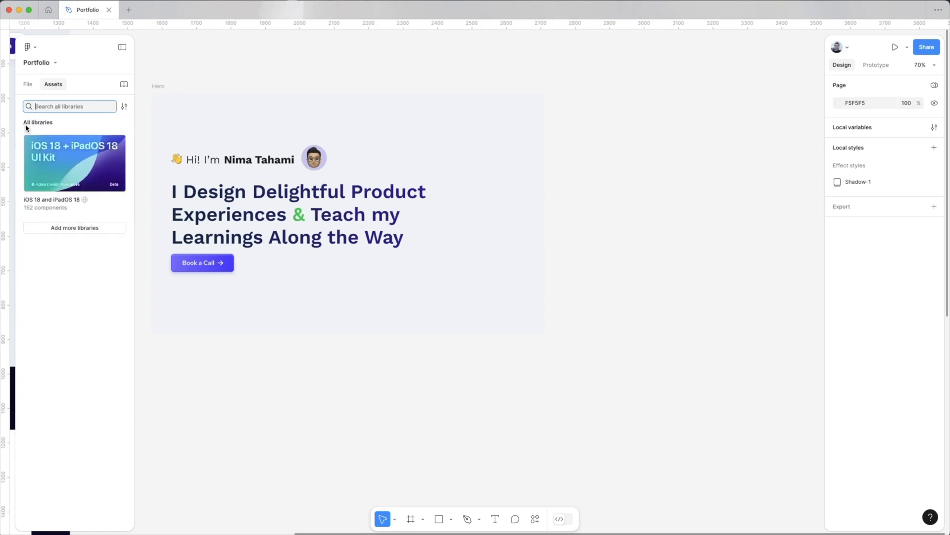
click(30, 85)
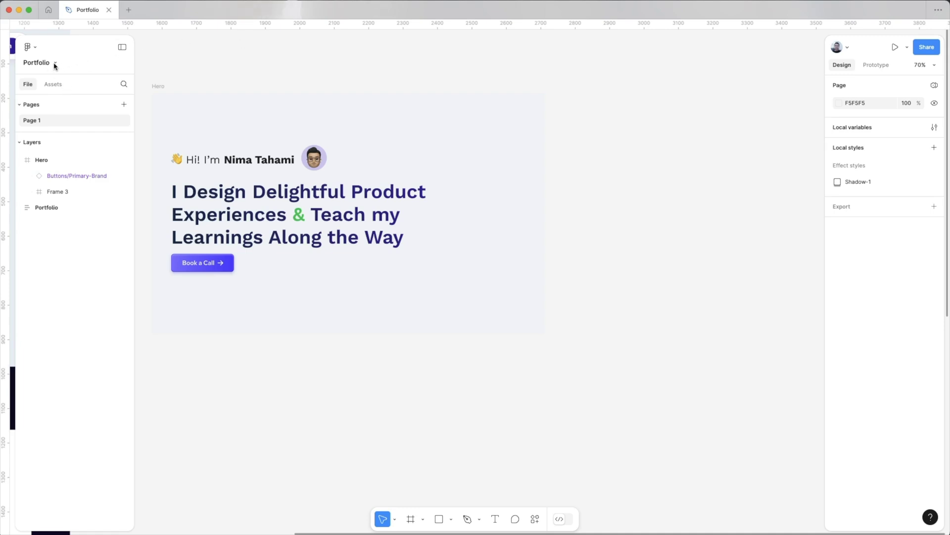
click(55, 63)
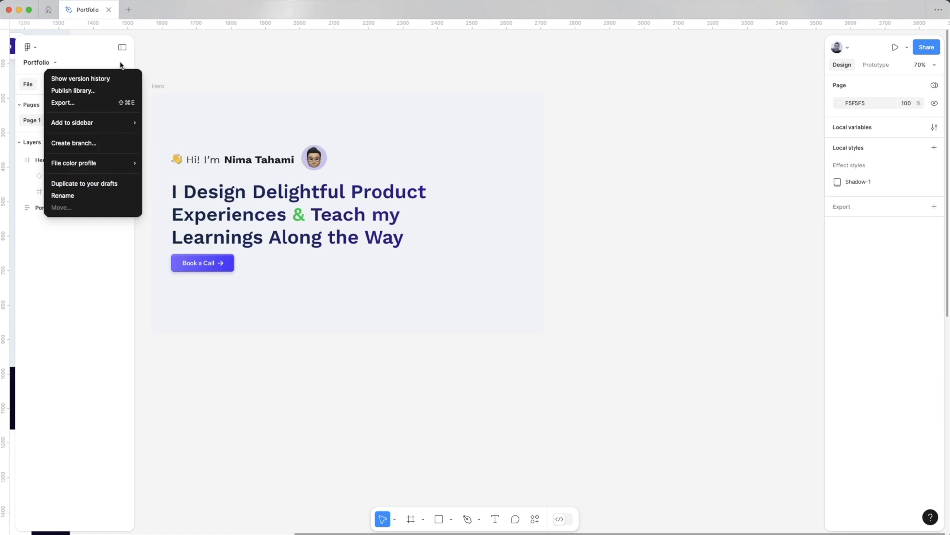
Step: Dismiss the file menu and select Frame 3, showing 805 × 301 at X 56, Y 150
mouse_move(112, 130)
key(Escape)
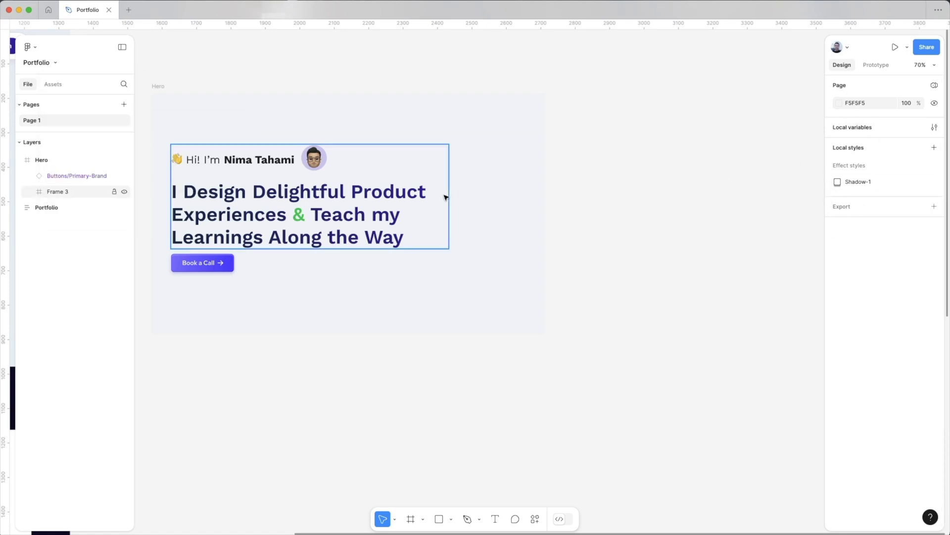
click(356, 198)
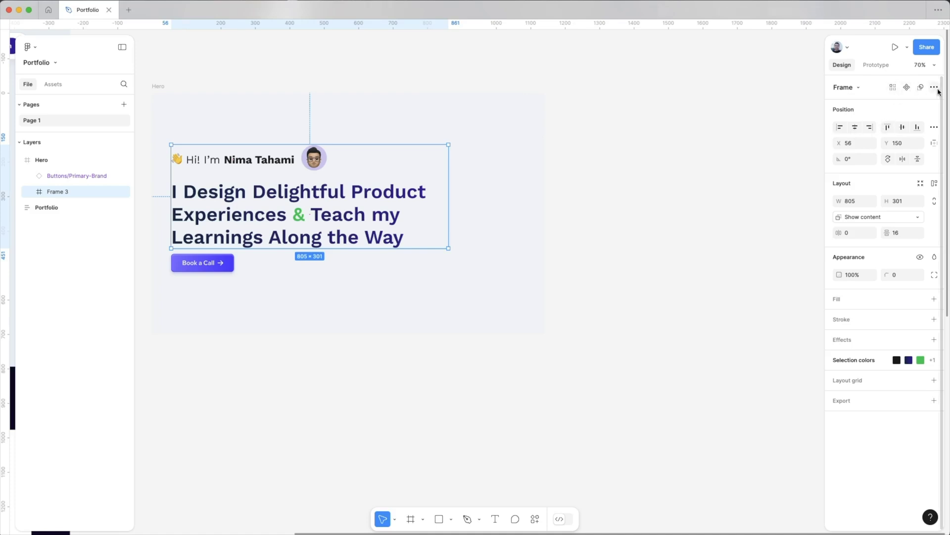
click(855, 92)
click(855, 92)
click(863, 94)
click(861, 99)
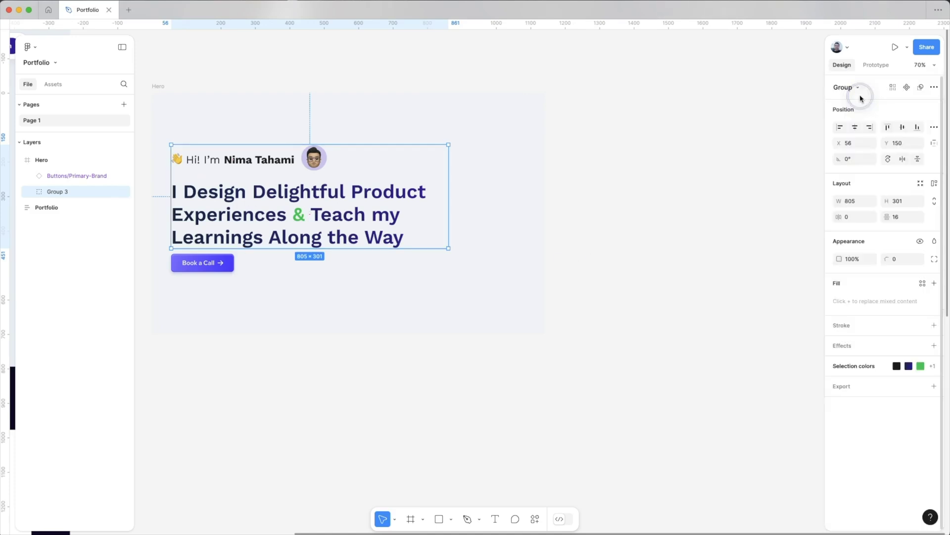
click(853, 93)
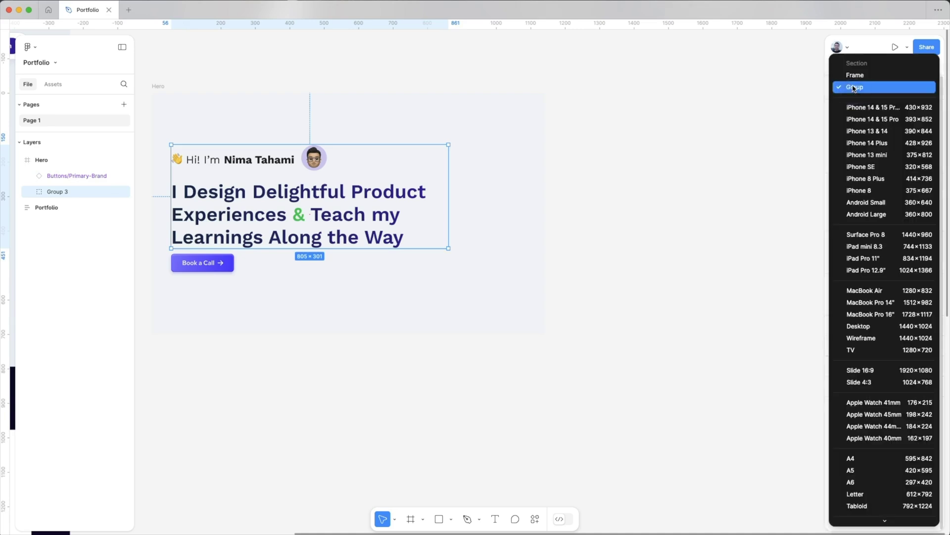
click(855, 80)
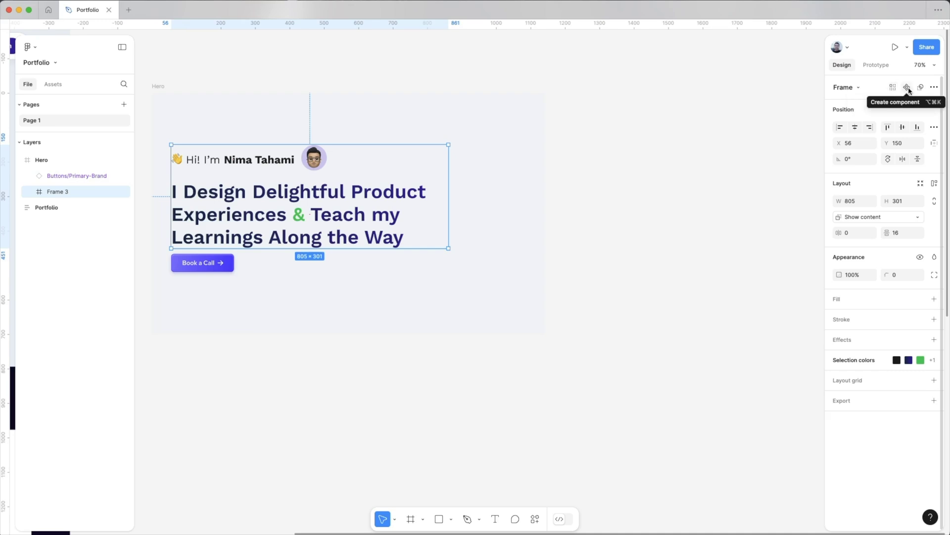
click(934, 88)
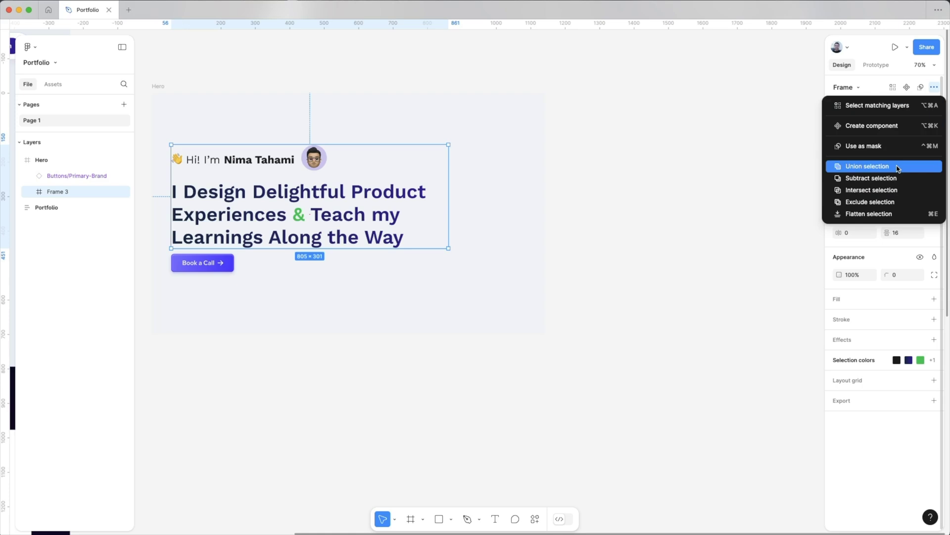
key(Escape)
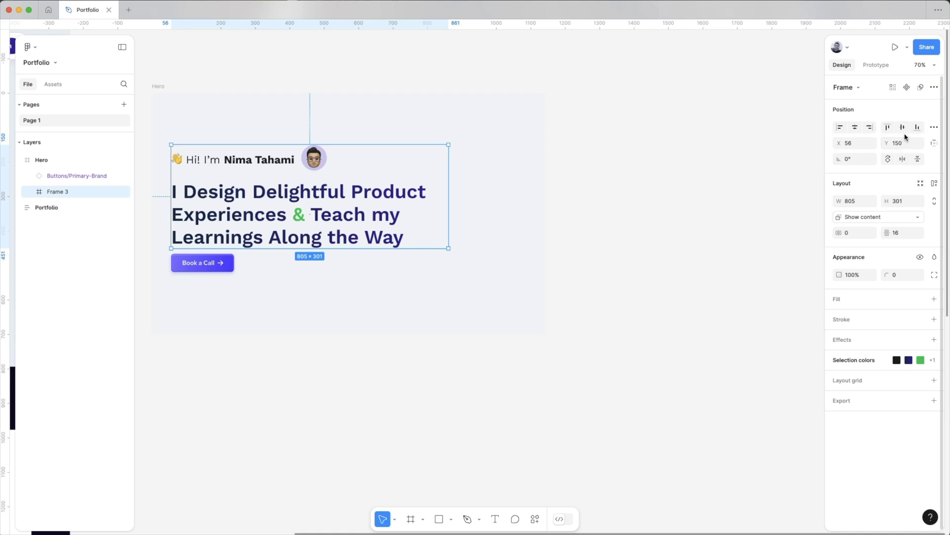
click(882, 218)
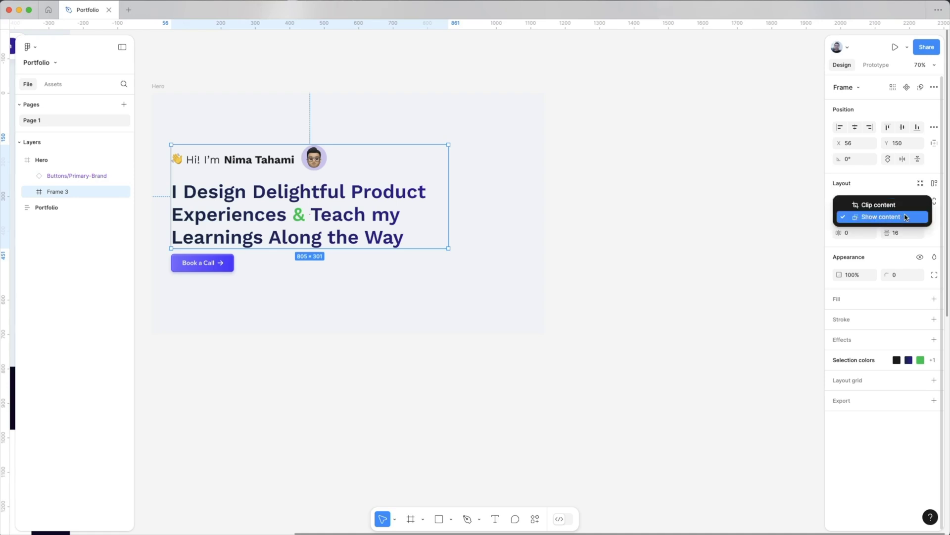
click(906, 217)
click(900, 216)
click(900, 218)
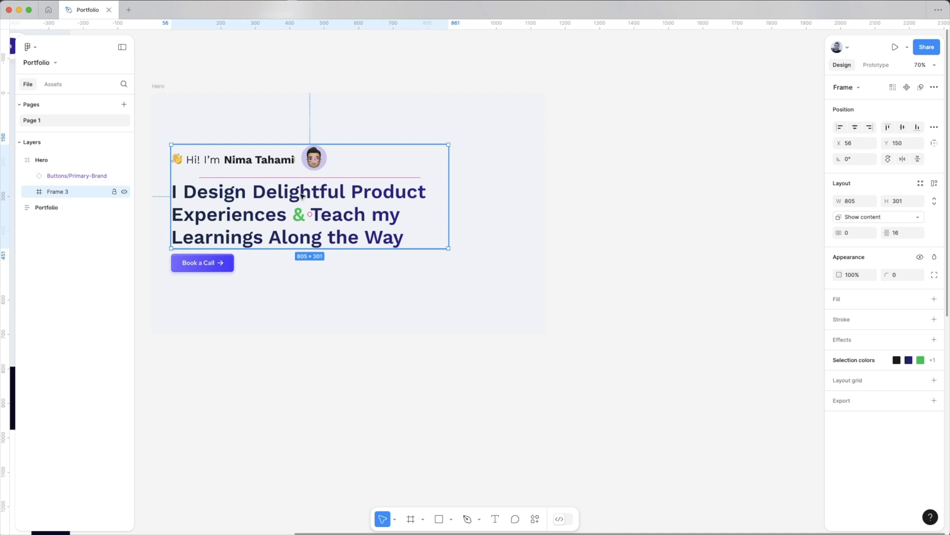
Step: Apply auto layout to Frame 3, inspect its child layers, then remove it again
key(shift+a)
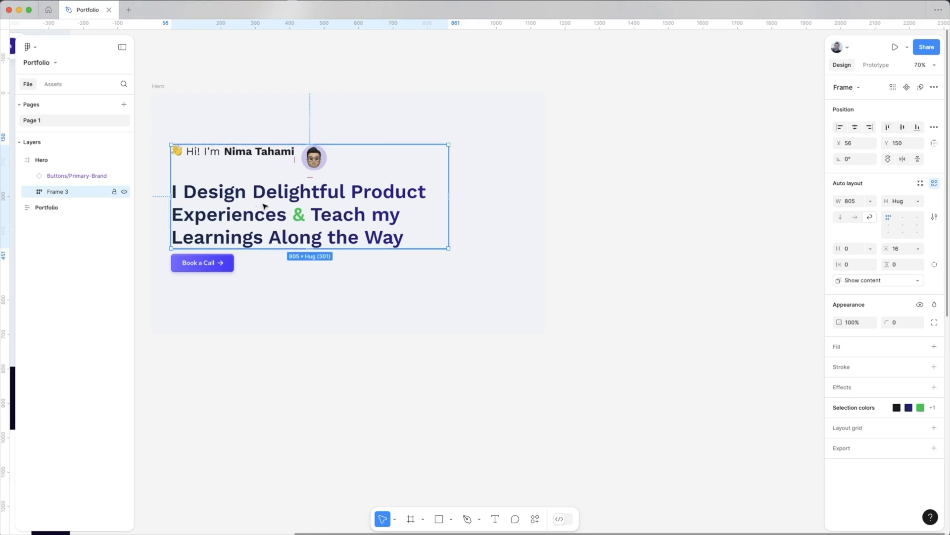
click(30, 191)
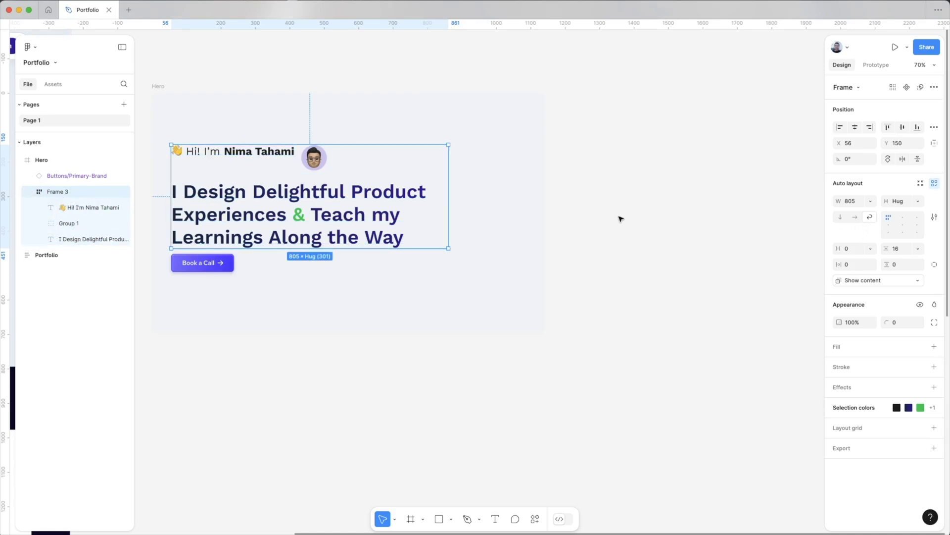
key(shift+alt+a)
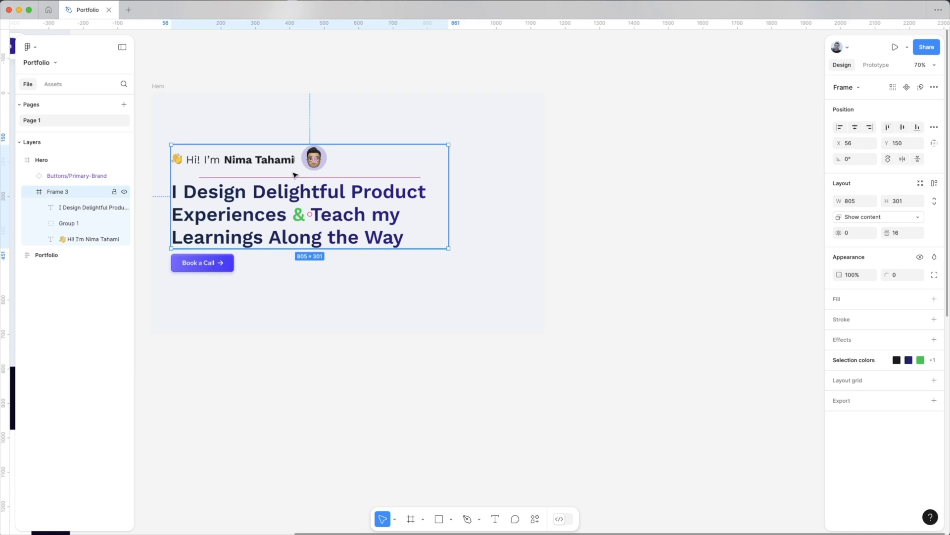
Step: Reapply auto layout nesting greeting and avatar in a row, then check the heading and button
key(shift+a)
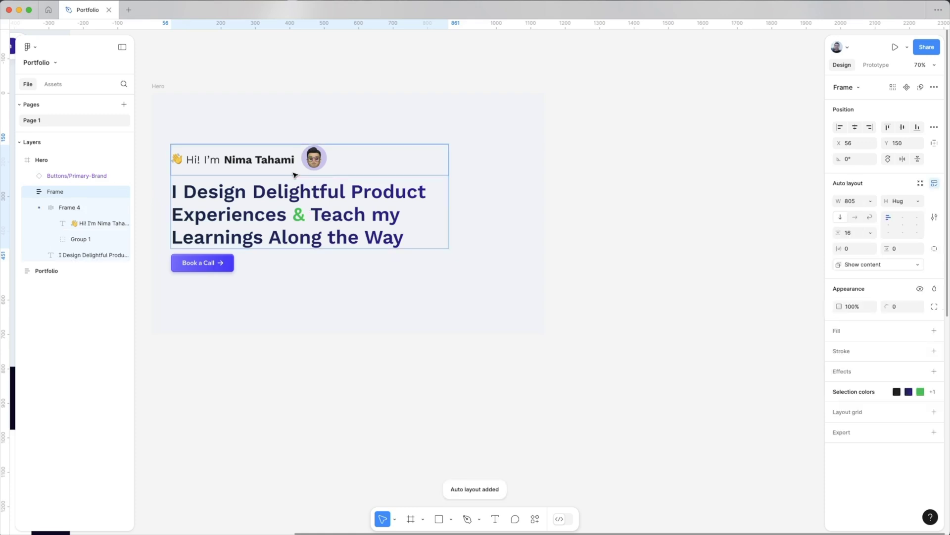
click(295, 174)
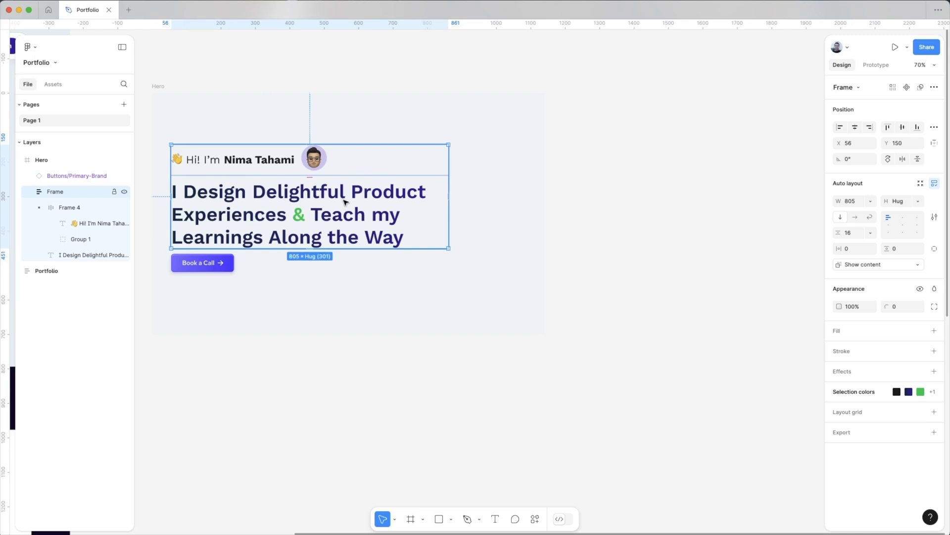
click(275, 167)
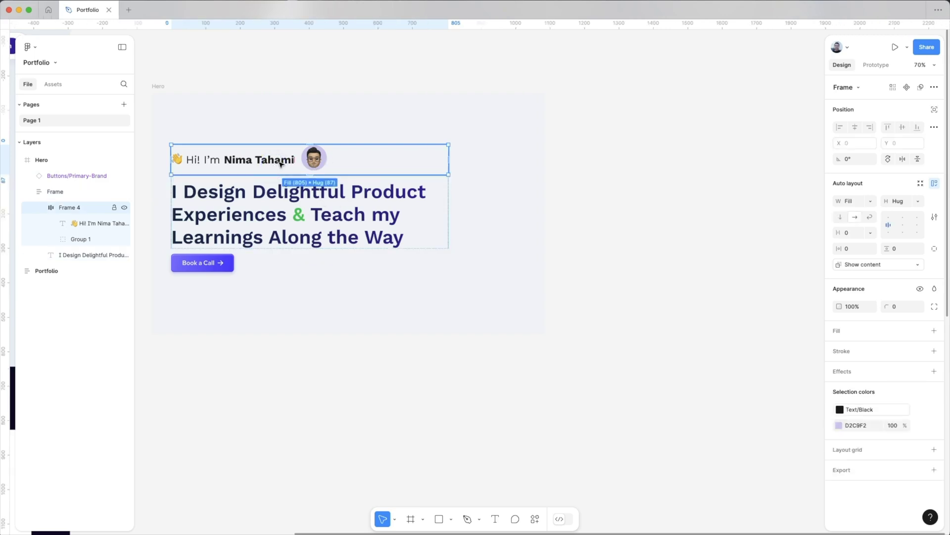
click(345, 202)
click(80, 194)
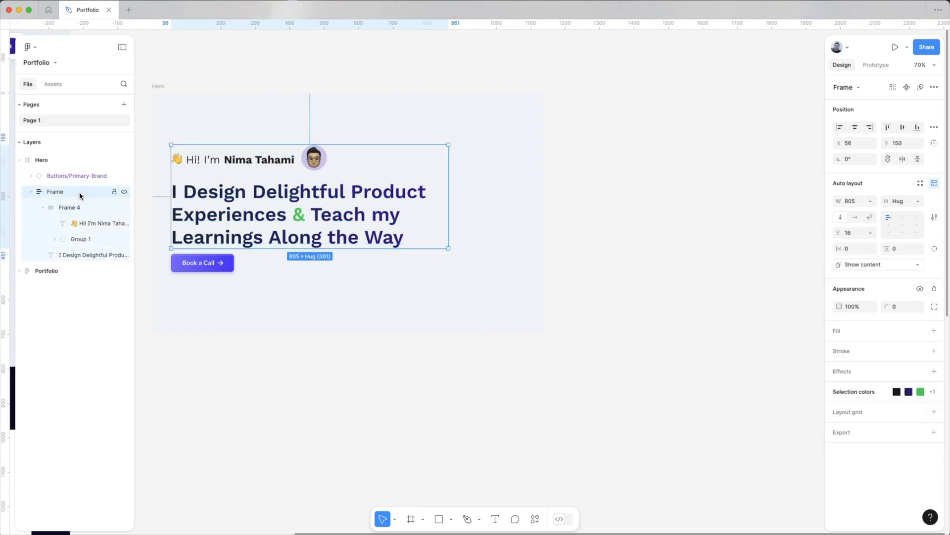
click(208, 266)
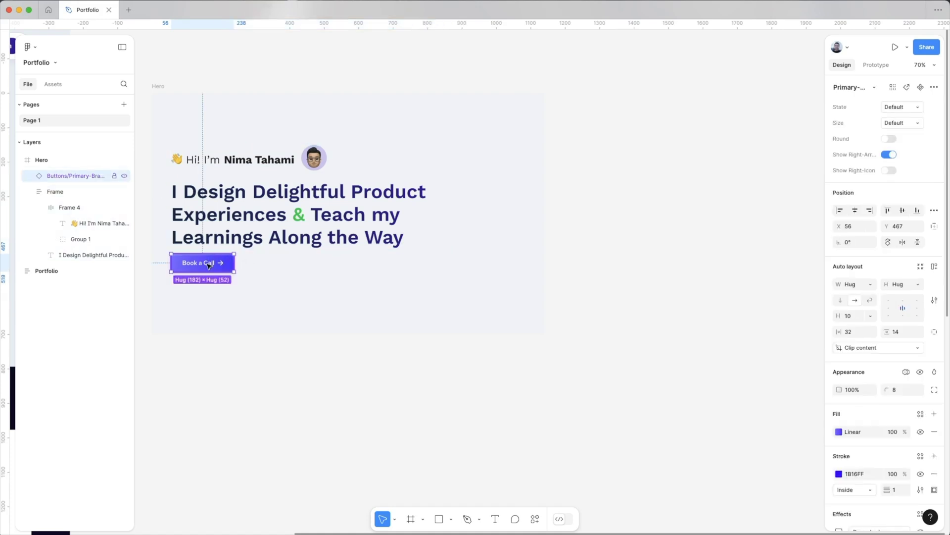
click(210, 237)
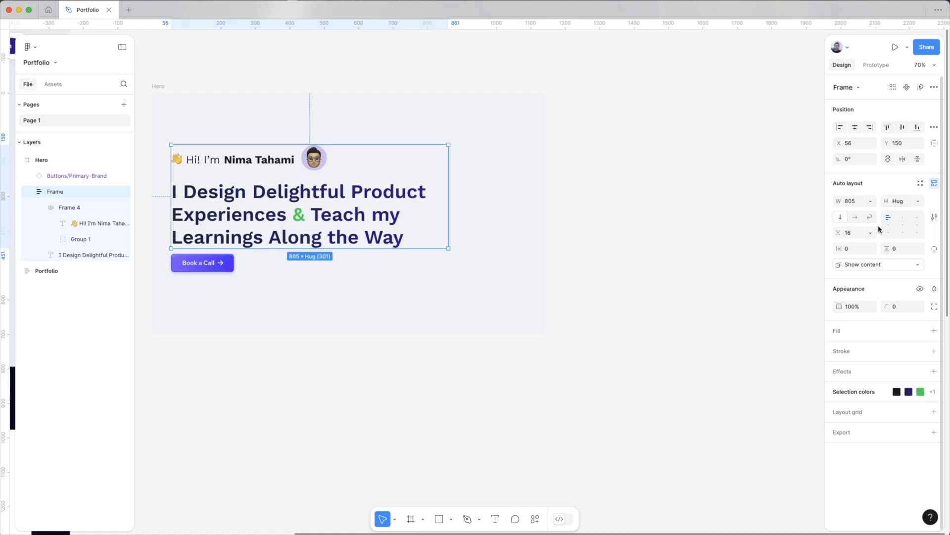
Step: Keep the hero frame at Fixed width 805, then bring up the 70% zoom/view menu
click(871, 201)
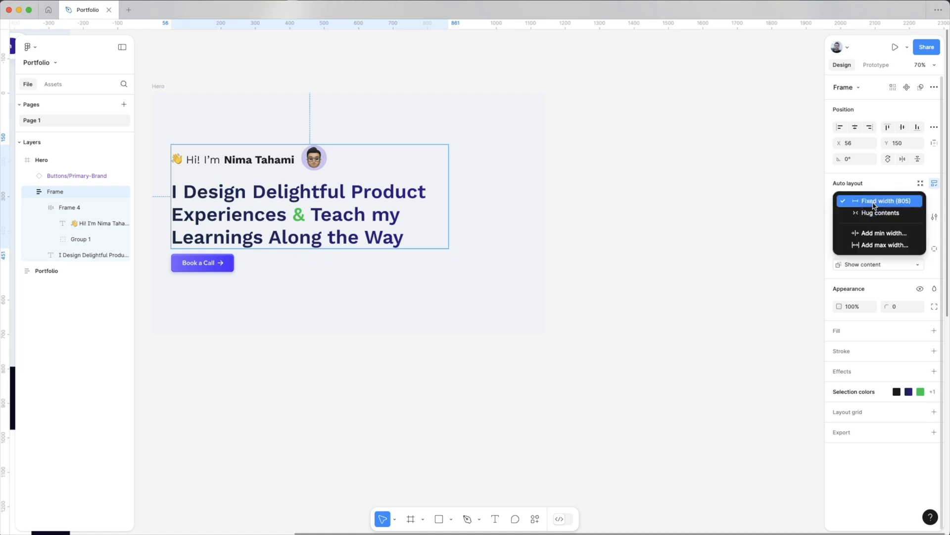
click(870, 197)
click(871, 201)
click(872, 202)
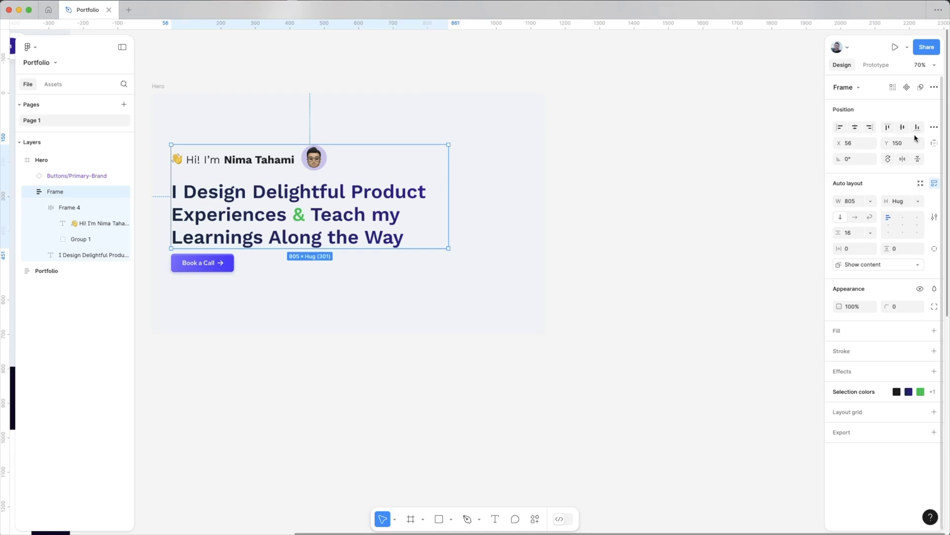
click(934, 67)
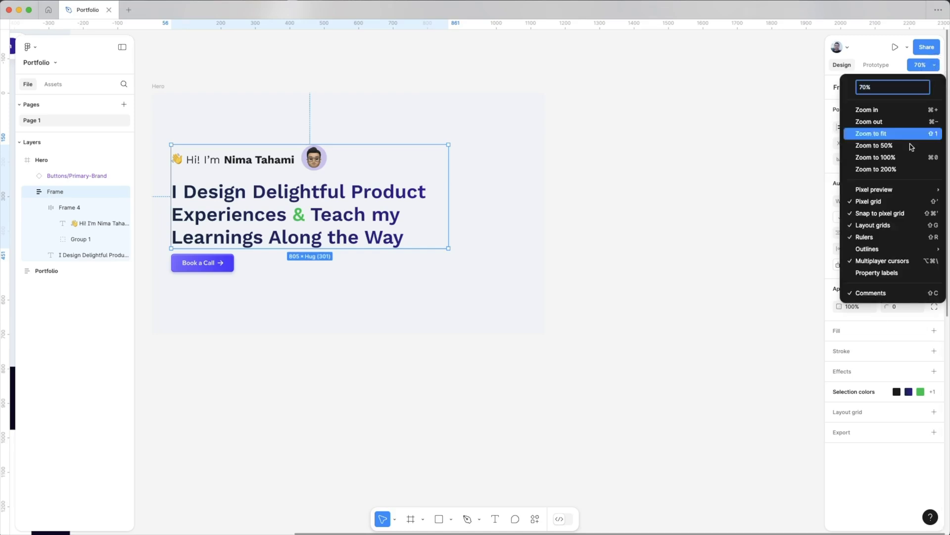
Step: Turn on Property labels, then check the frame's Constraints popover beside X/Y
click(885, 276)
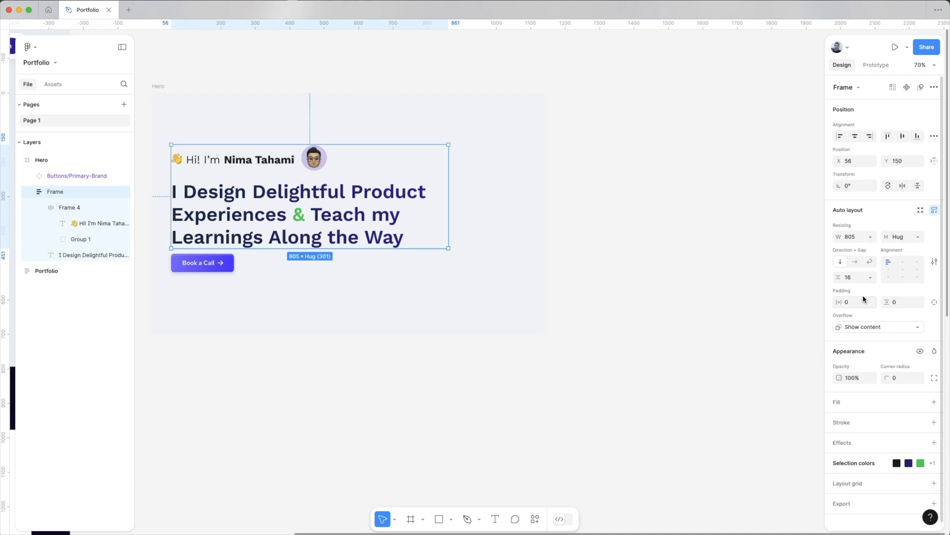
click(934, 161)
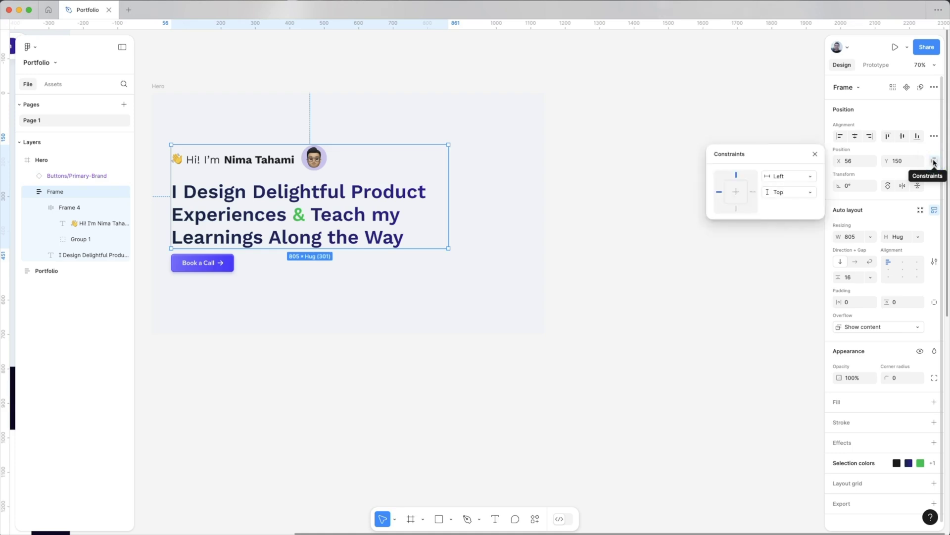
click(934, 162)
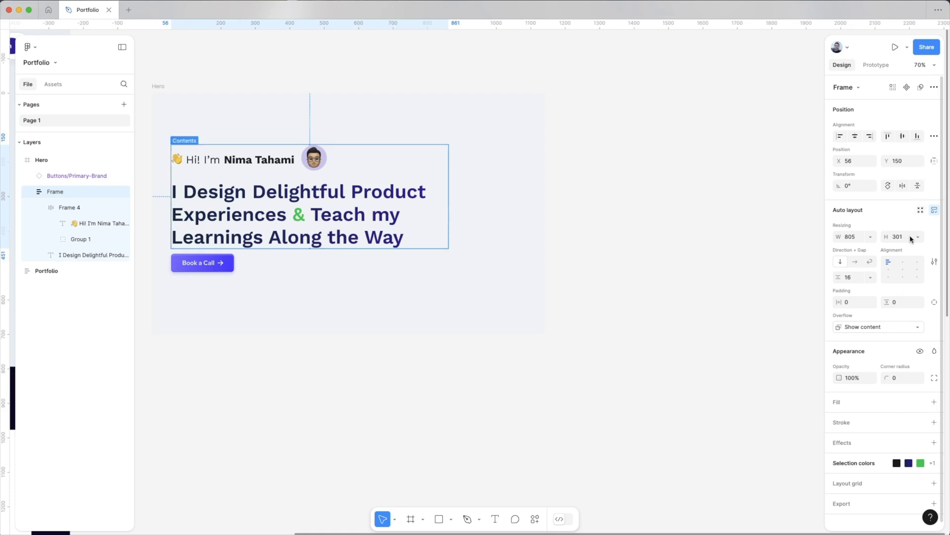
click(903, 187)
click(904, 187)
click(917, 187)
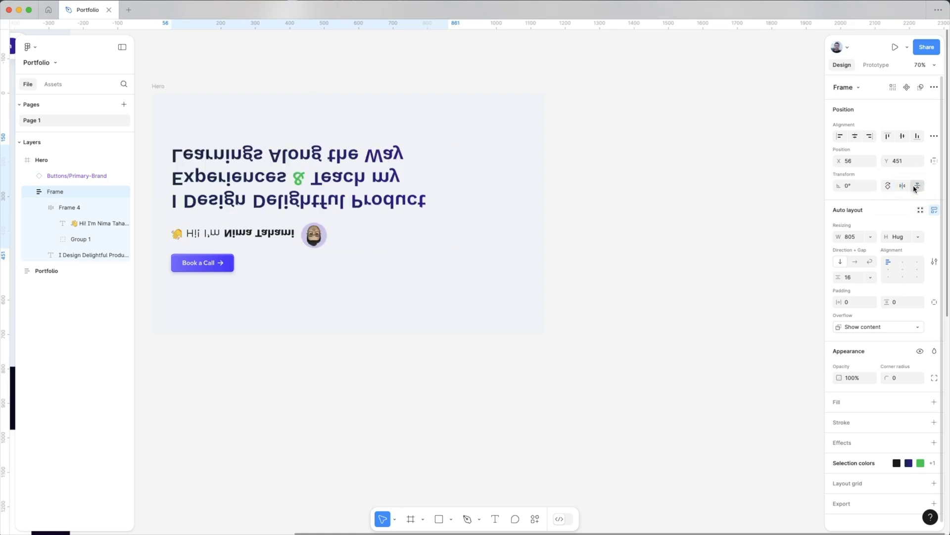
click(917, 186)
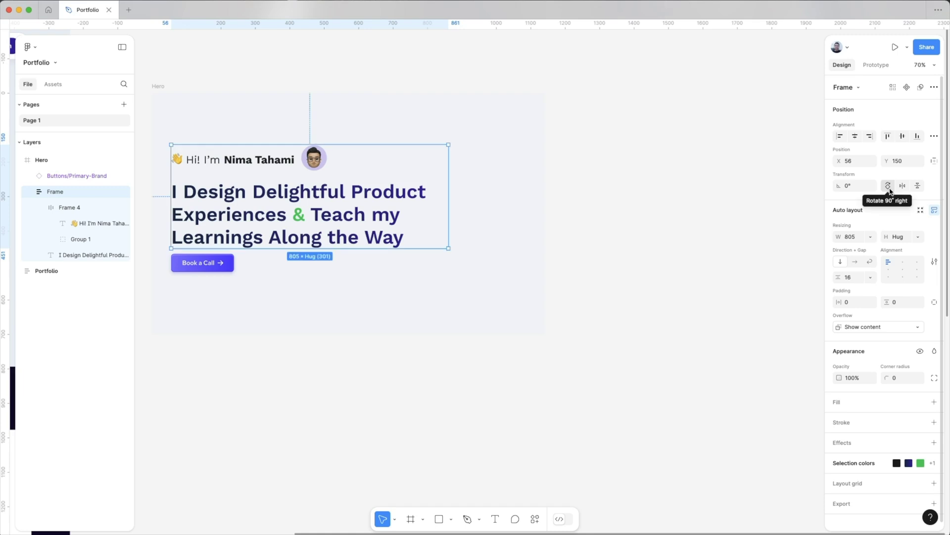
click(888, 187)
click(888, 186)
click(889, 187)
click(889, 186)
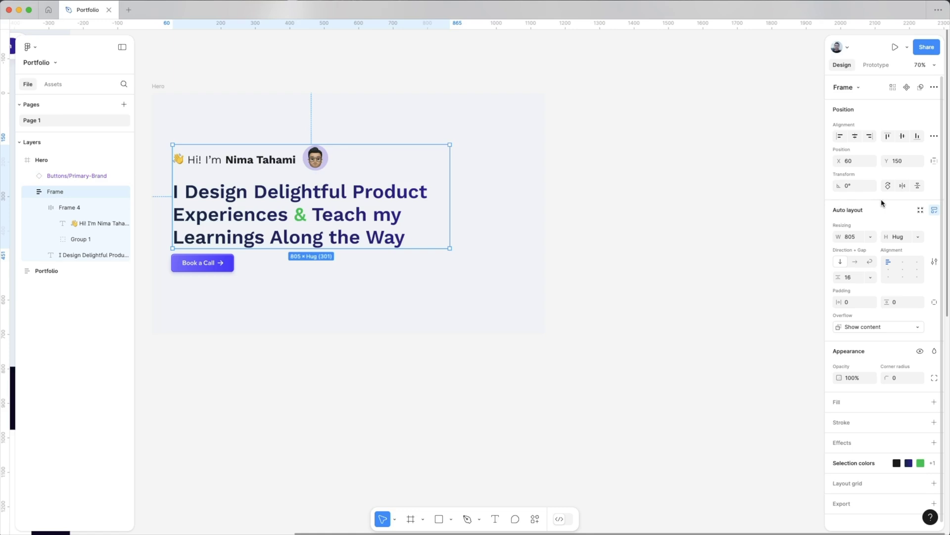
double_click(886, 241)
scroll(921, 497, down, 1)
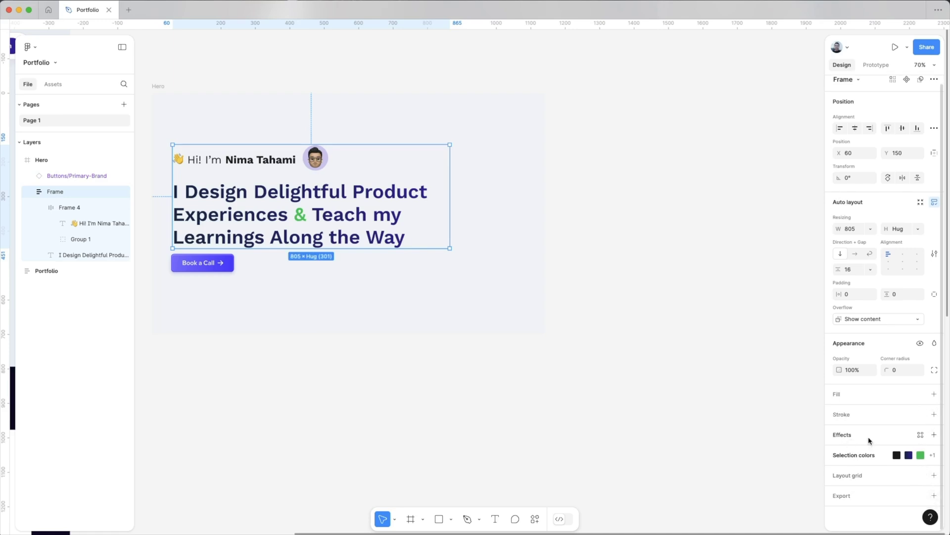
click(934, 435)
click(838, 452)
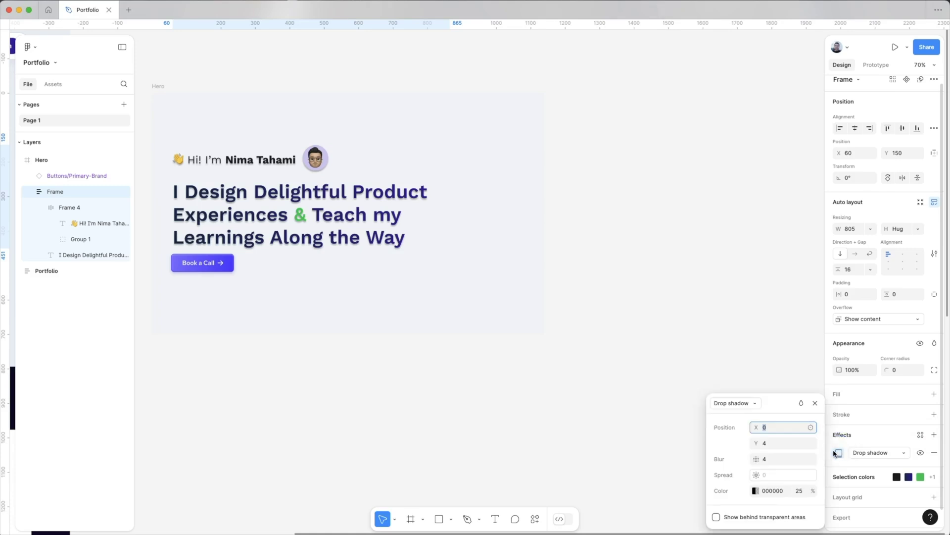
click(752, 403)
click(753, 392)
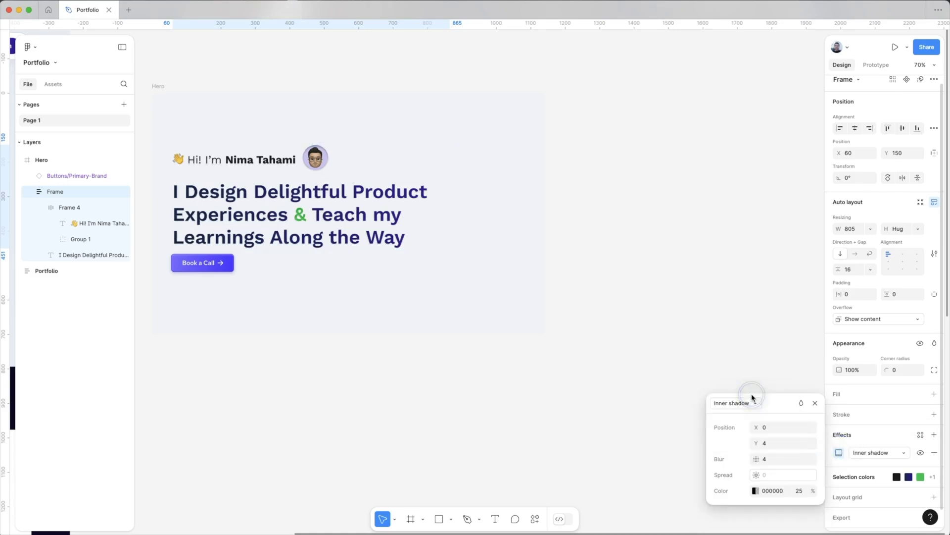
click(755, 405)
click(742, 413)
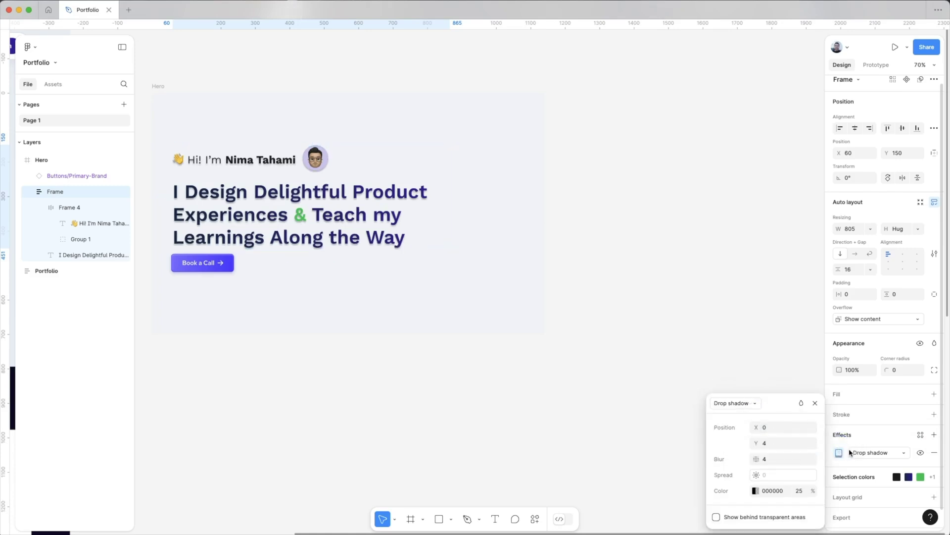
click(752, 403)
click(743, 419)
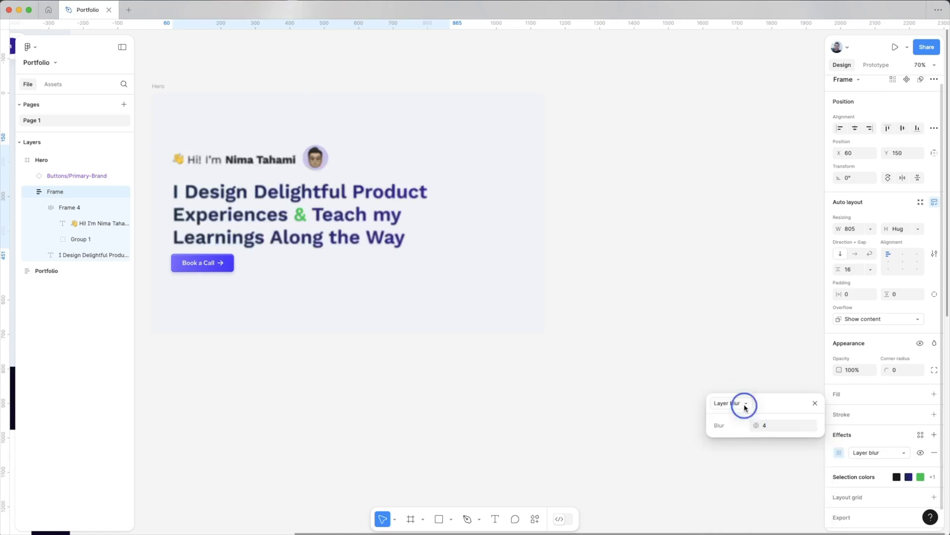
click(746, 405)
click(753, 414)
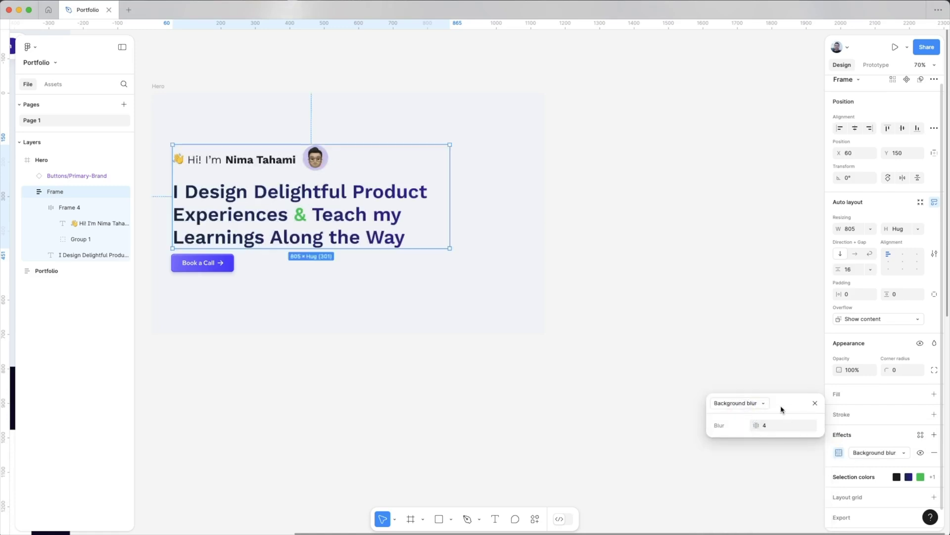
click(815, 403)
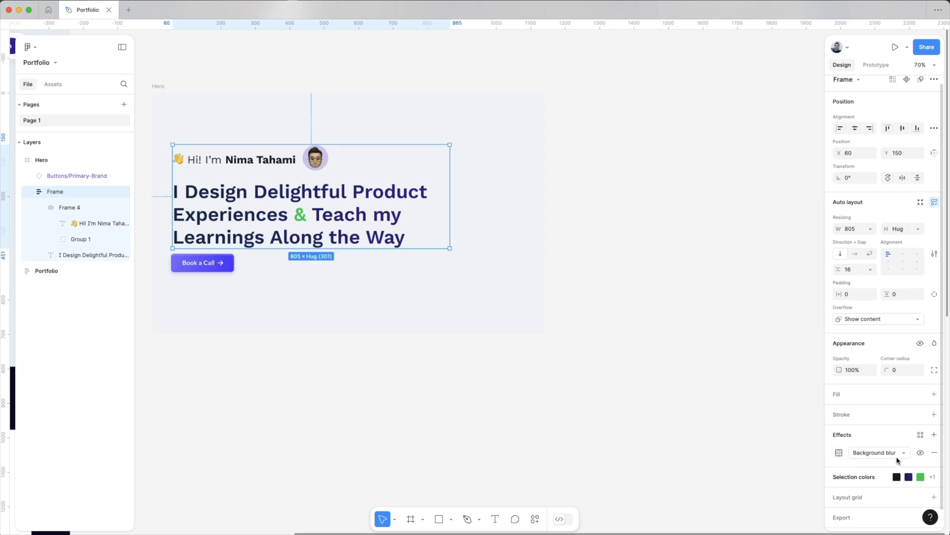
click(933, 453)
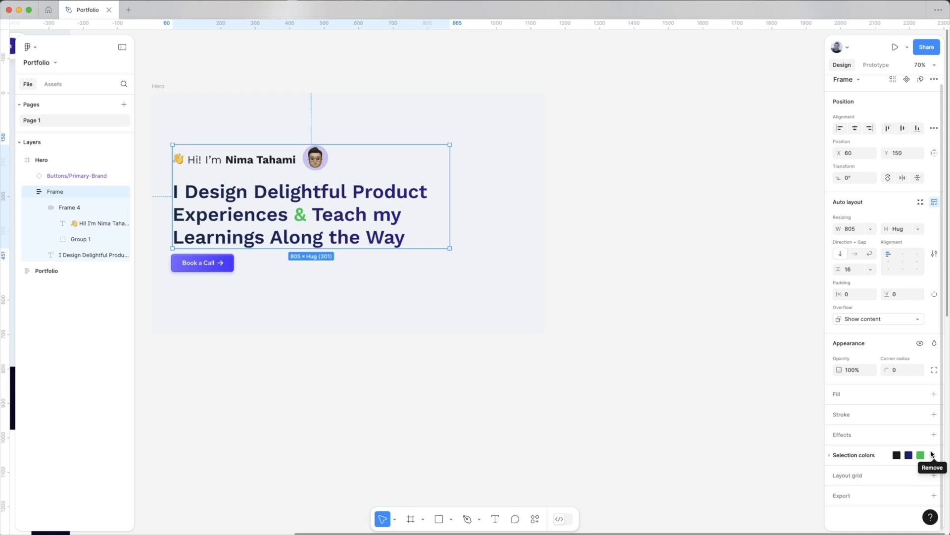
click(211, 268)
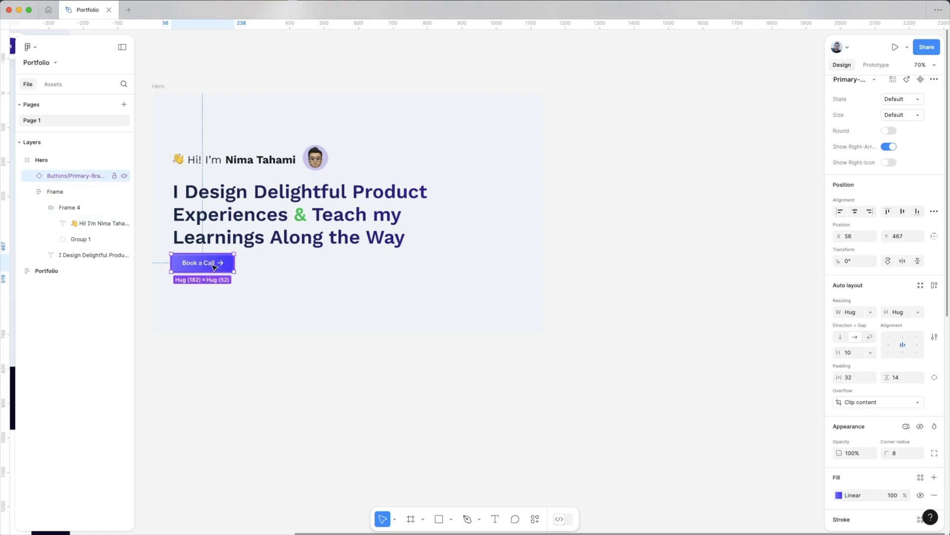
drag(214, 268, 282, 245)
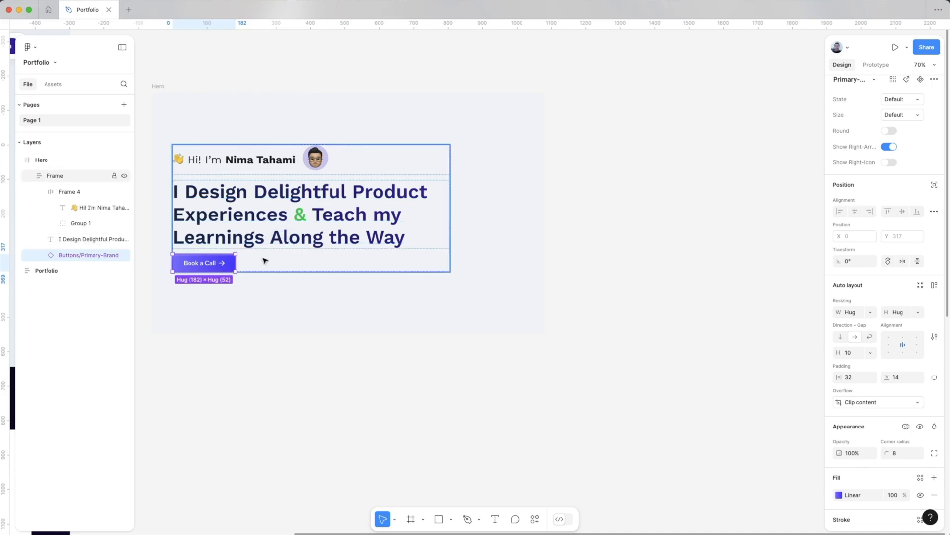
click(934, 186)
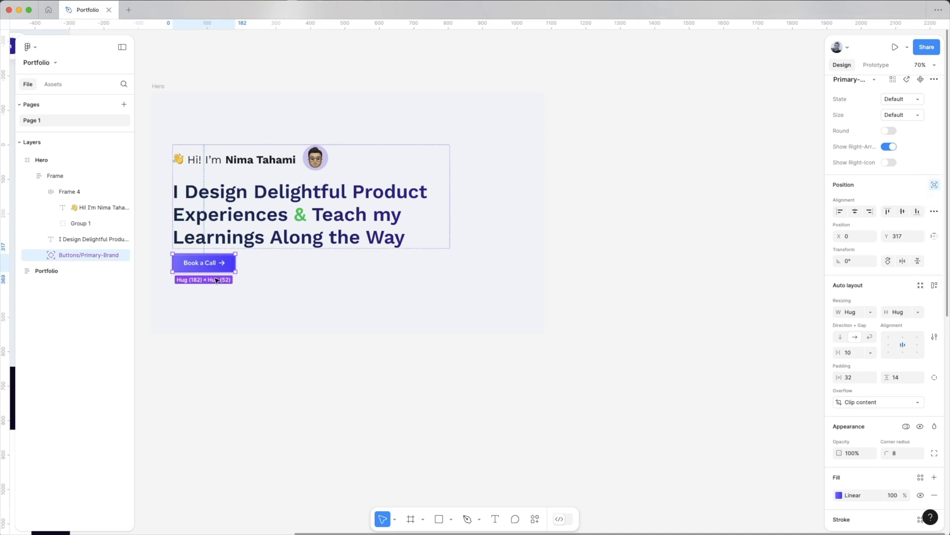
drag(214, 266, 416, 228)
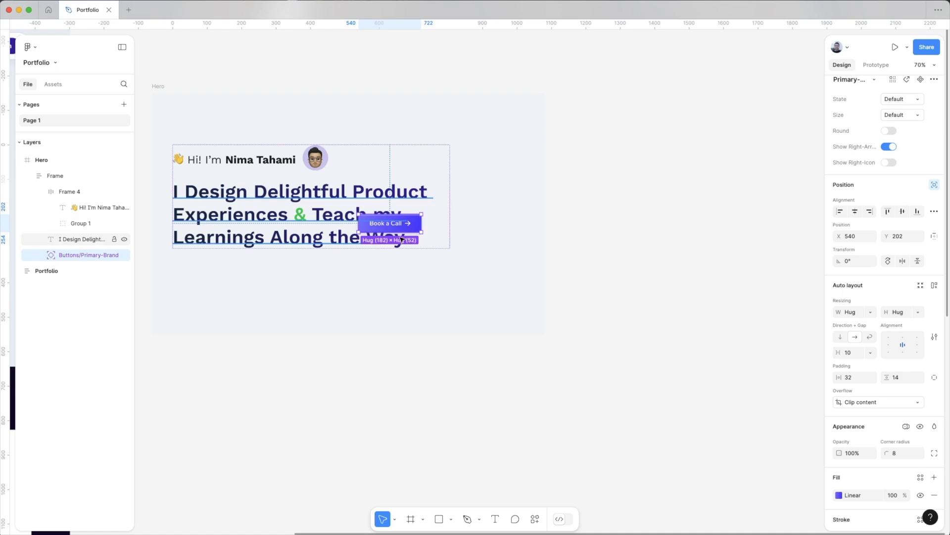
key(super+z)
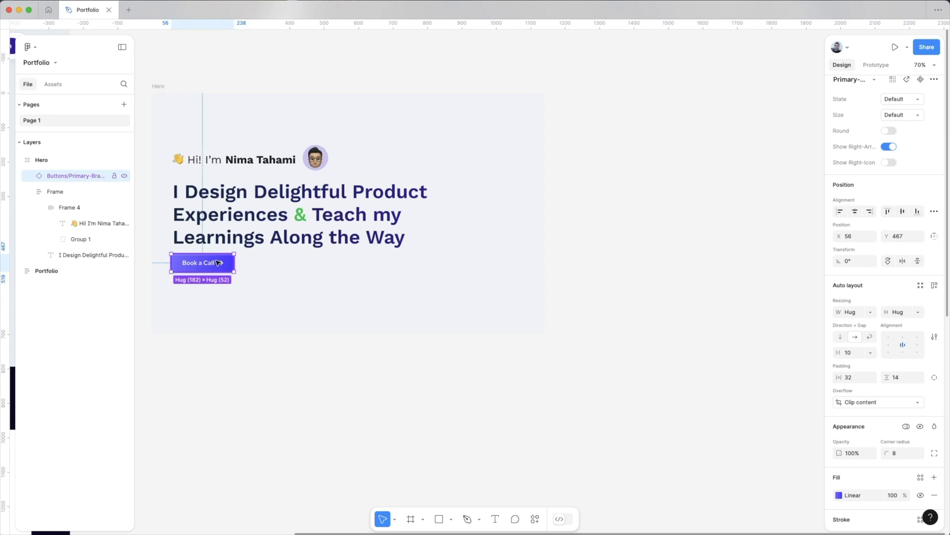
drag(219, 263, 431, 233)
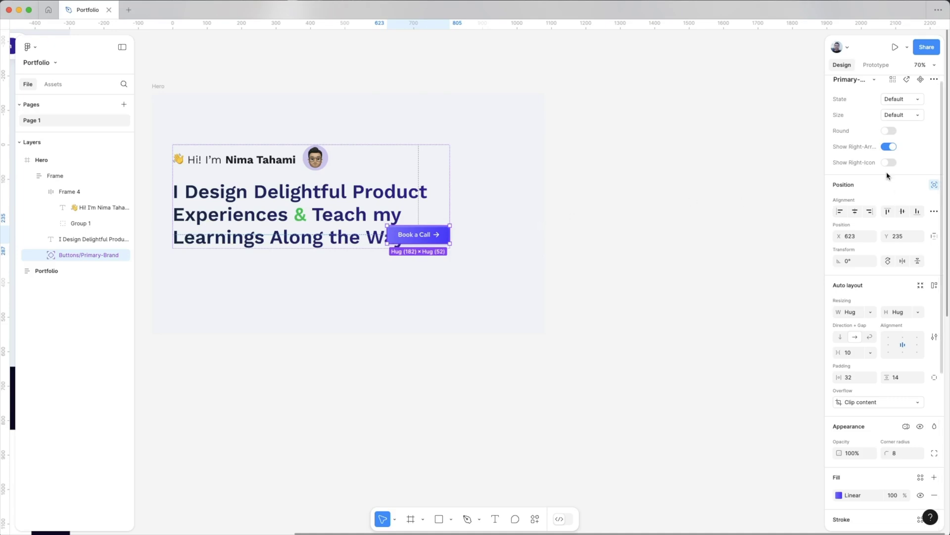
click(934, 185)
click(644, 376)
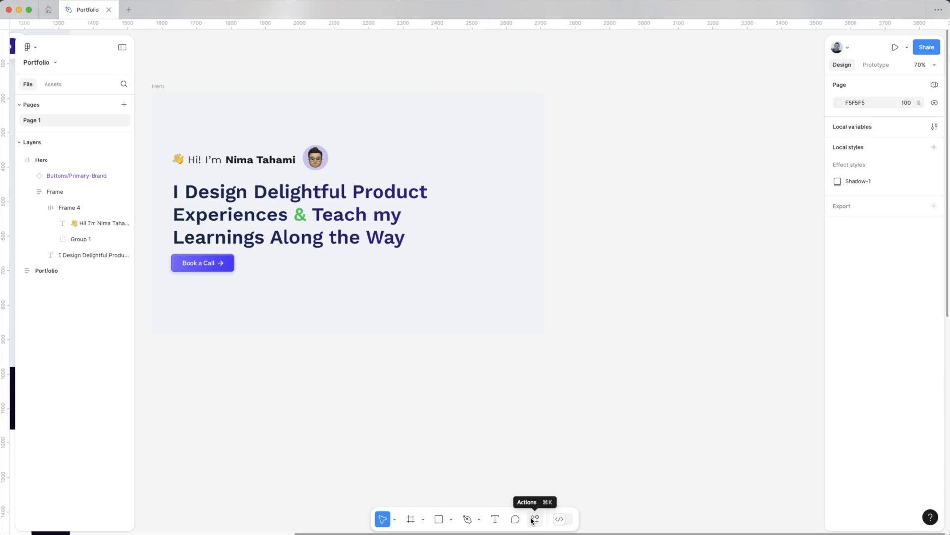
click(534, 519)
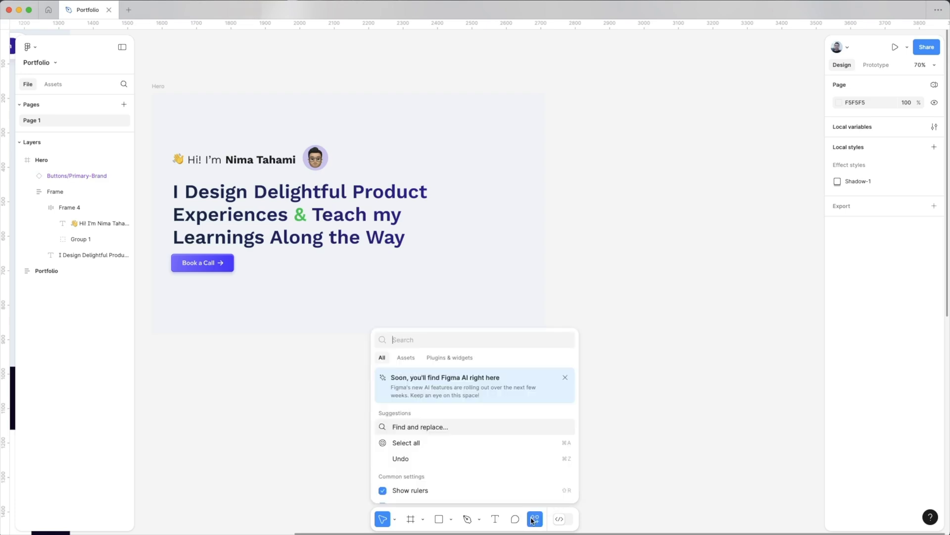
click(448, 358)
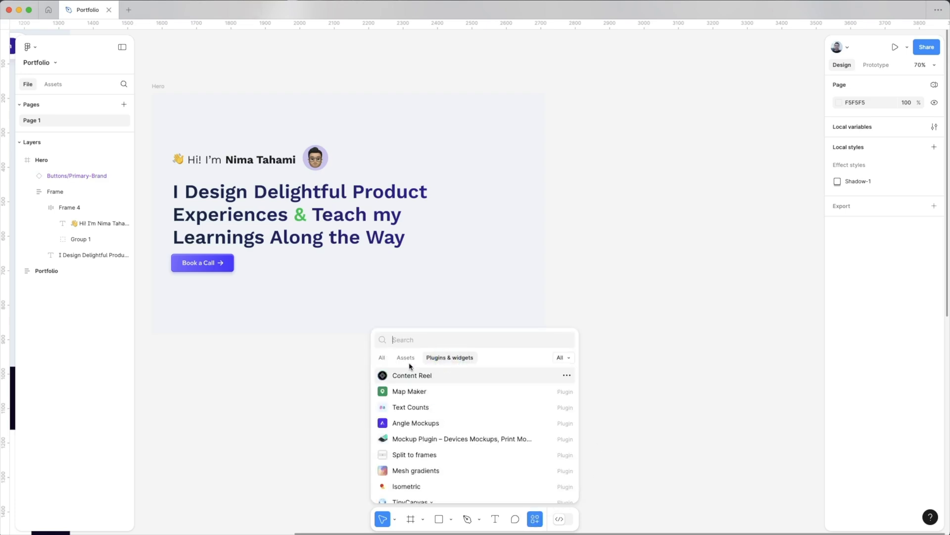
click(386, 358)
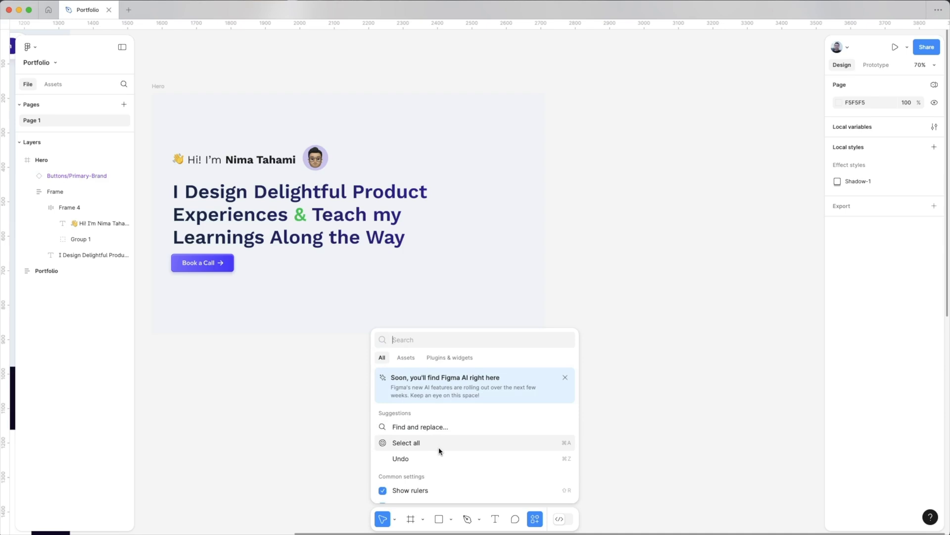
scroll(439, 450, down, 2)
scroll(439, 450, down, 3)
scroll(438, 448, up, 5)
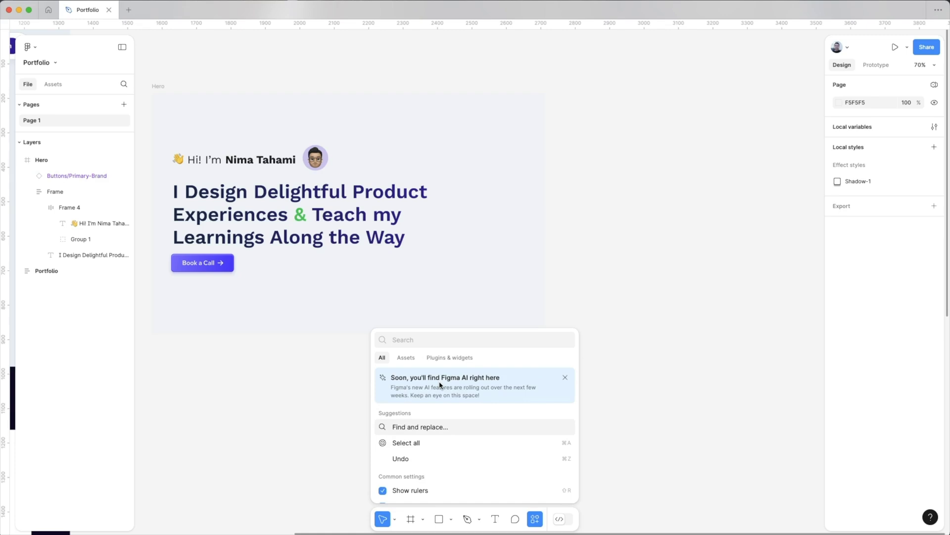
click(321, 400)
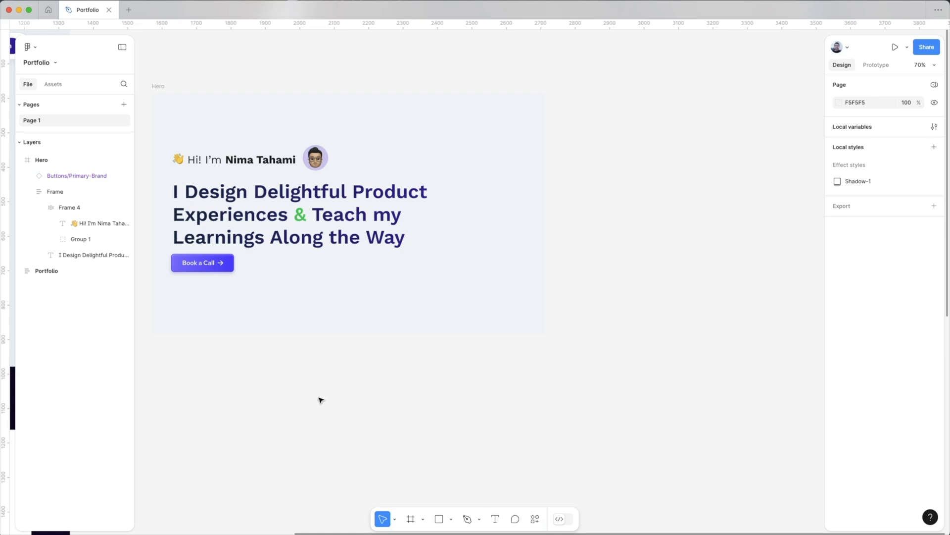